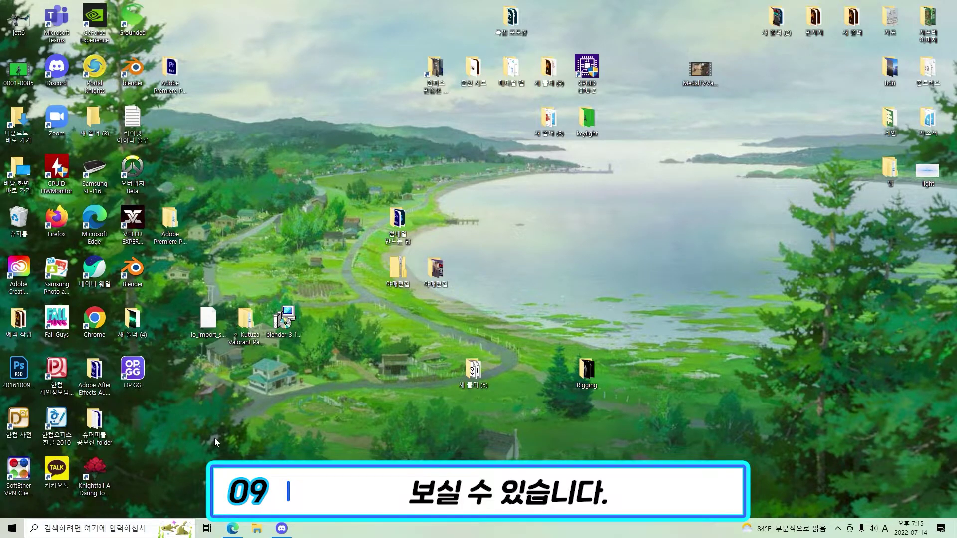
Step: Launch Blender from the Windows search
left_click(114, 528)
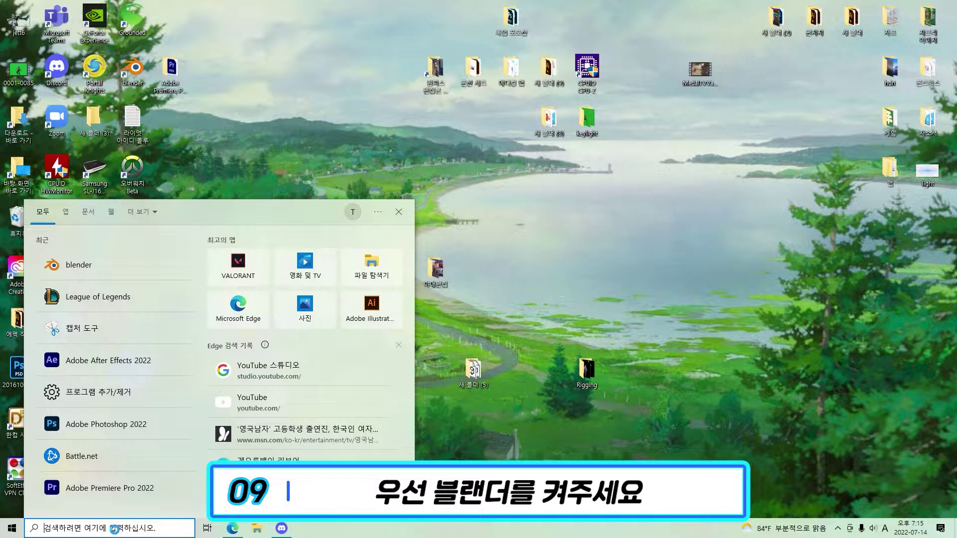
type("ble")
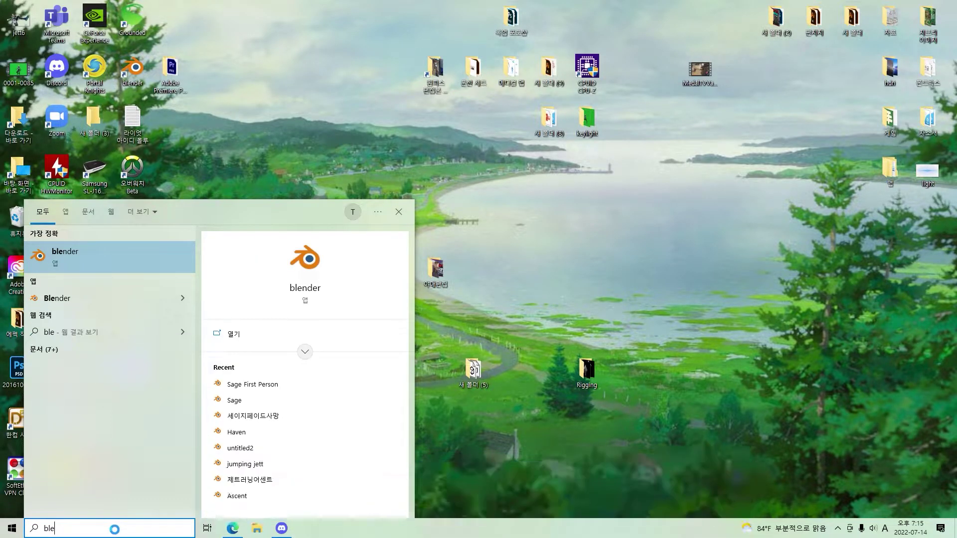
key("Return")
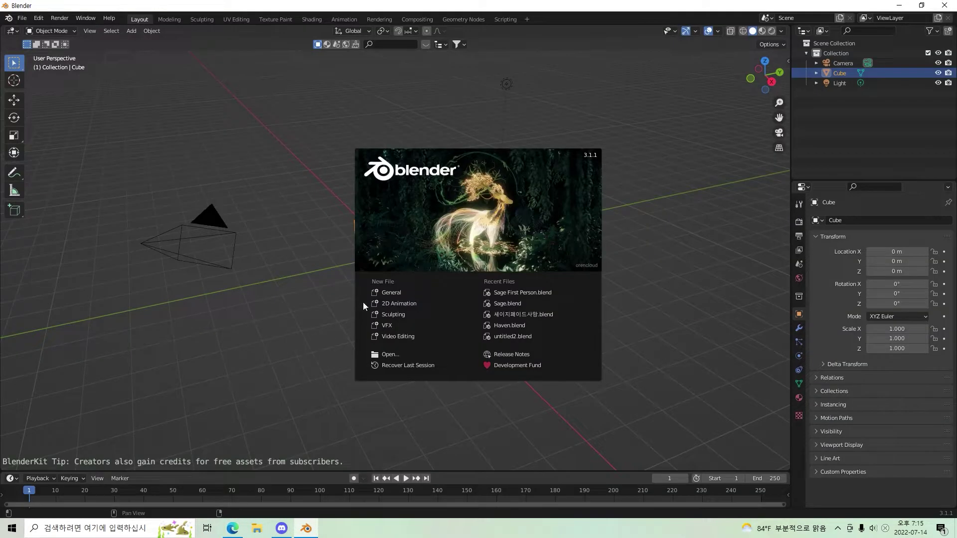
Step: Start a General file and delete the default camera, cube and light
left_click(389, 292)
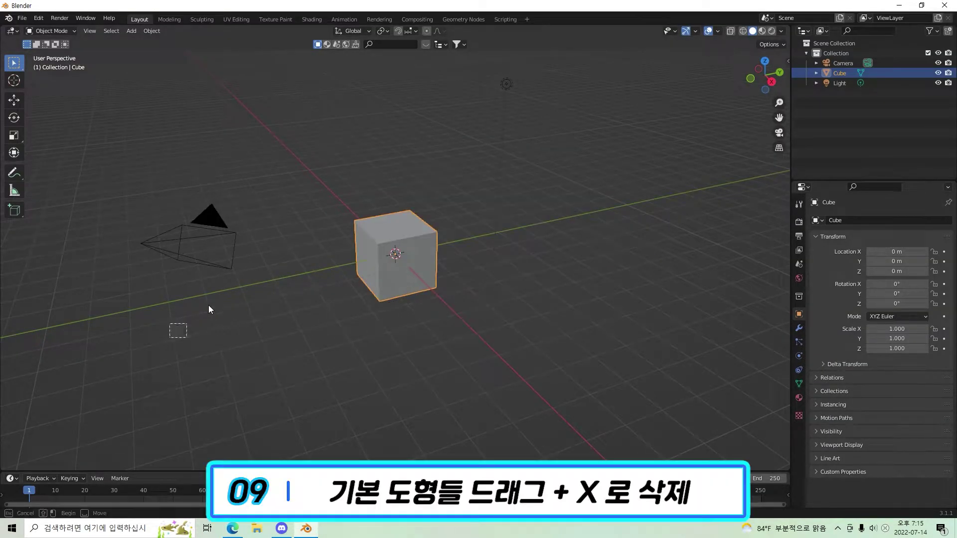
left_click(575, 156)
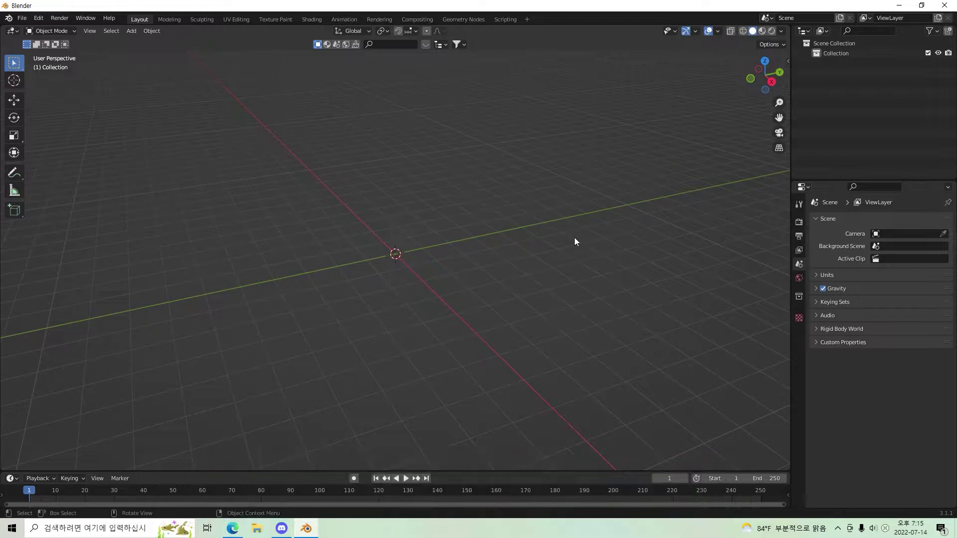
left_click(771, 83)
middle_click_drag(453, 301, 464, 285)
Step: Append the character's objects from Jett.blend in the Kutuza Valorant Agents Pack folder
left_click(22, 19)
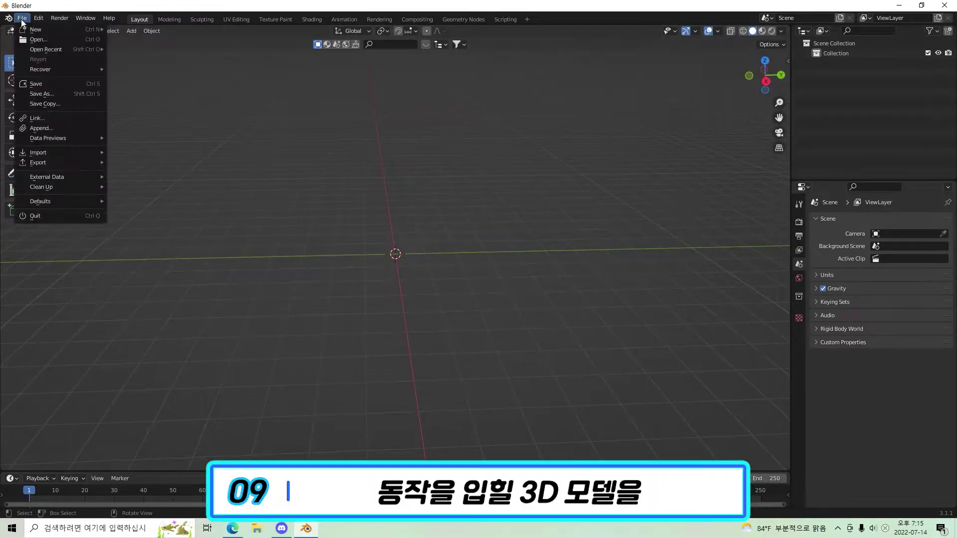
left_click(56, 129)
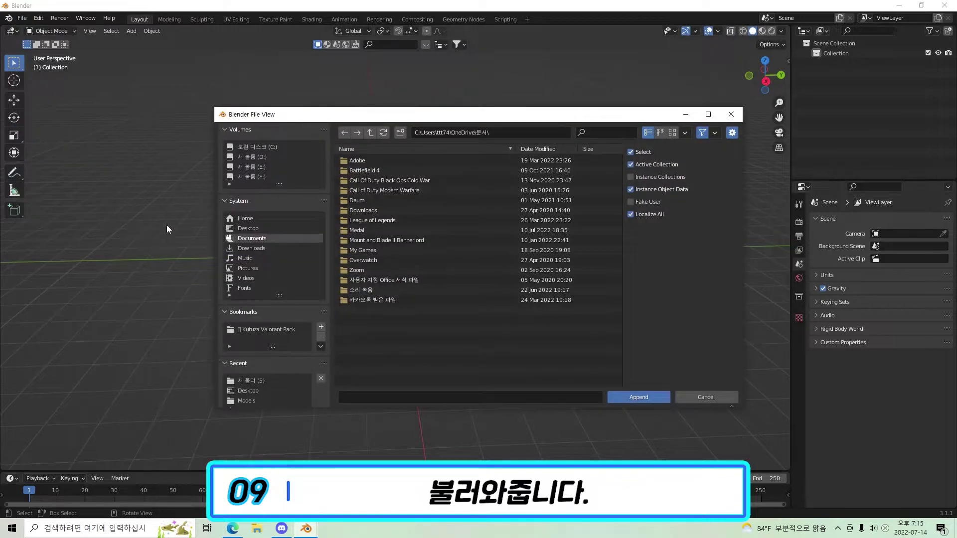
left_click(284, 330)
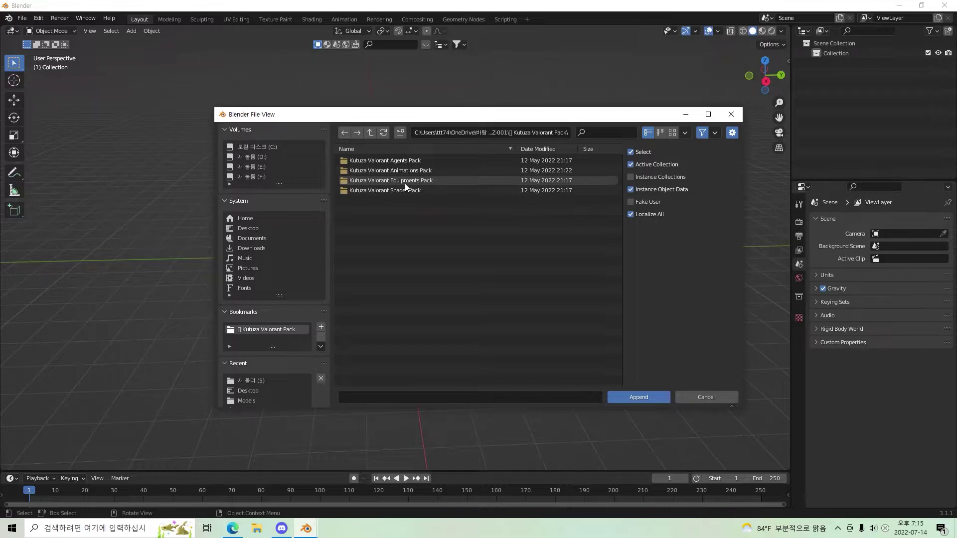
left_click(411, 158)
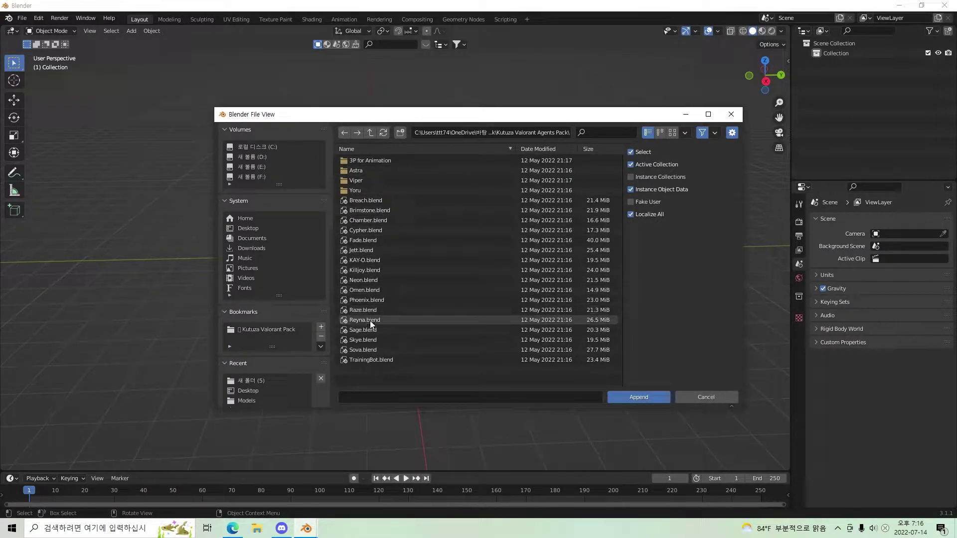
double_click(366, 250)
double_click(366, 240)
left_click_drag(465, 273, 381, 165)
left_click(635, 397)
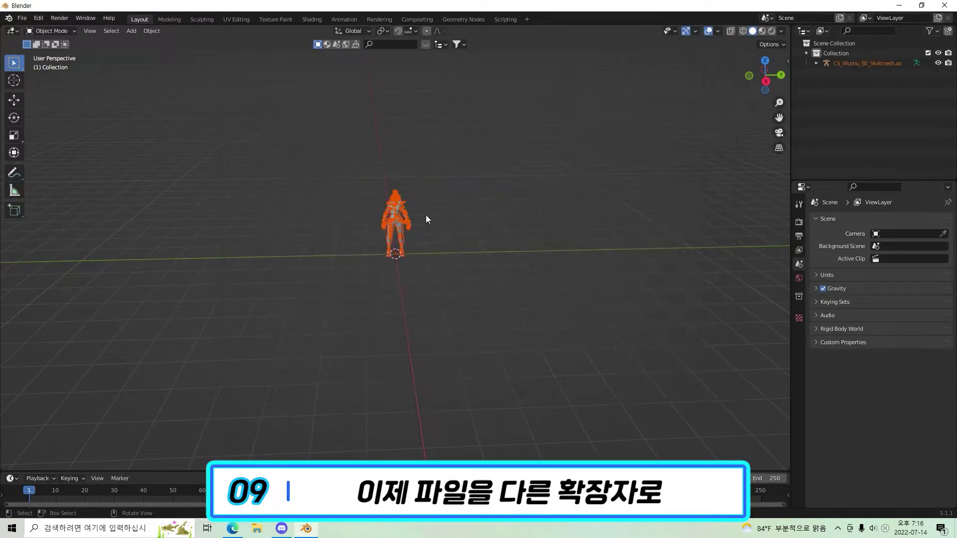
Step: Set up a Wavefront OBJ export of the character to the Desktop folder with the file name 제트3D모델.obj
scroll(409, 208, "up", 6)
middle_click_drag(446, 208, 449, 311, "shift")
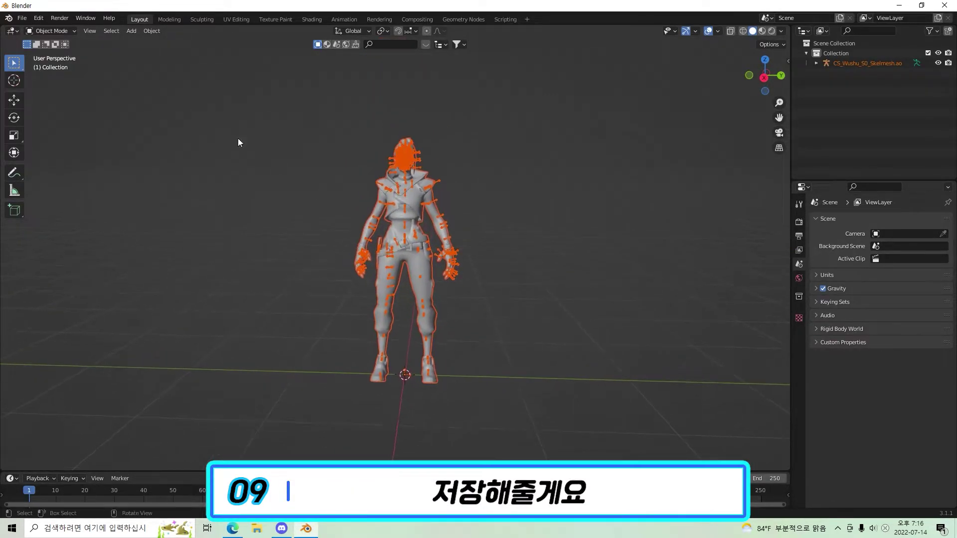
left_click(20, 18)
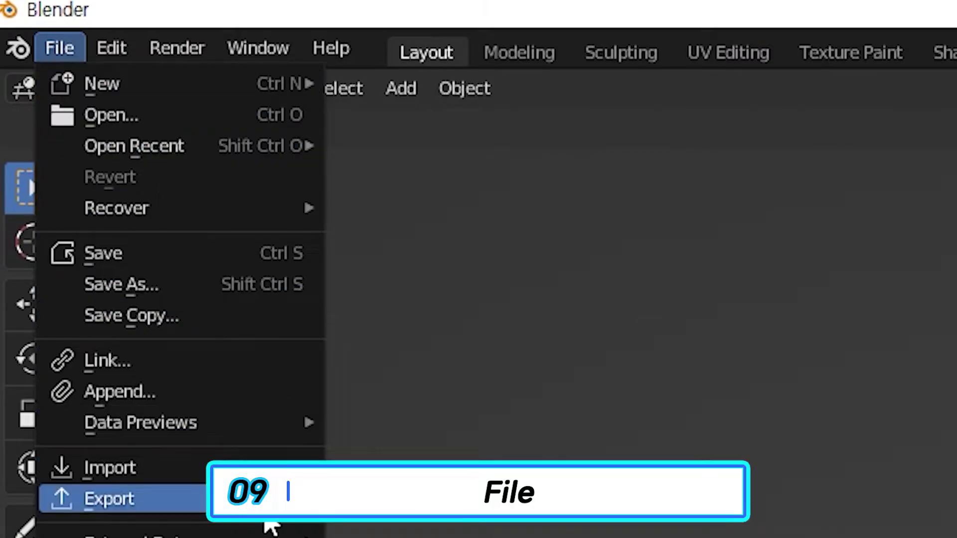
mouse_move(266, 522)
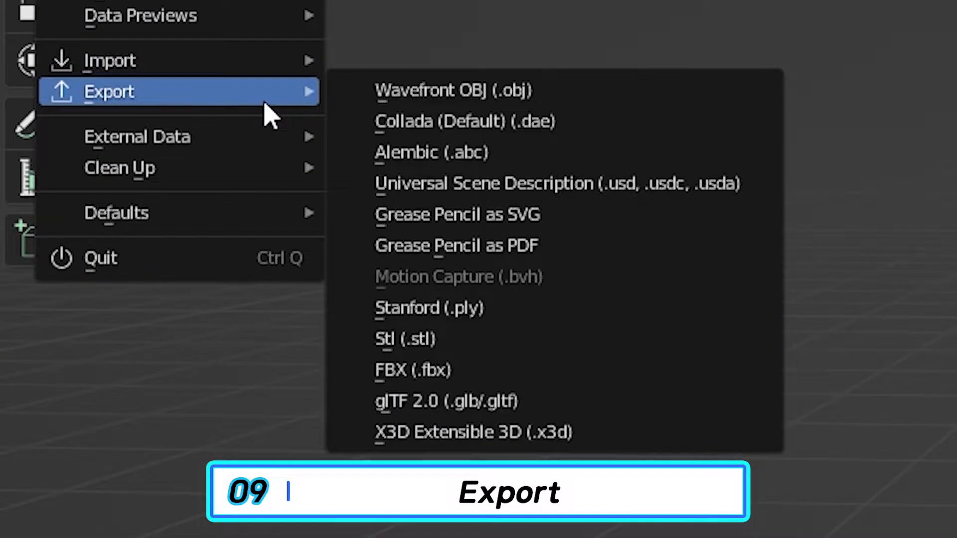
left_click(490, 97)
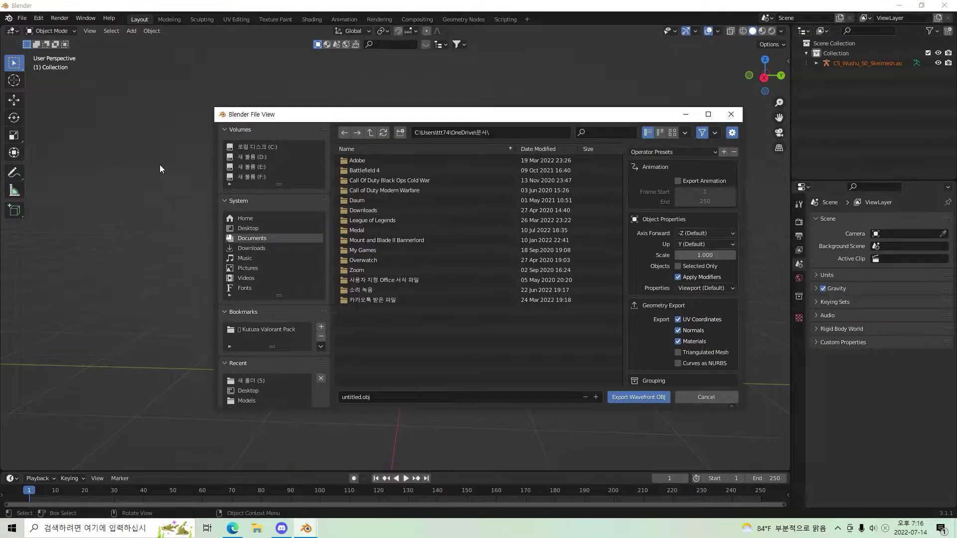
left_click(248, 228)
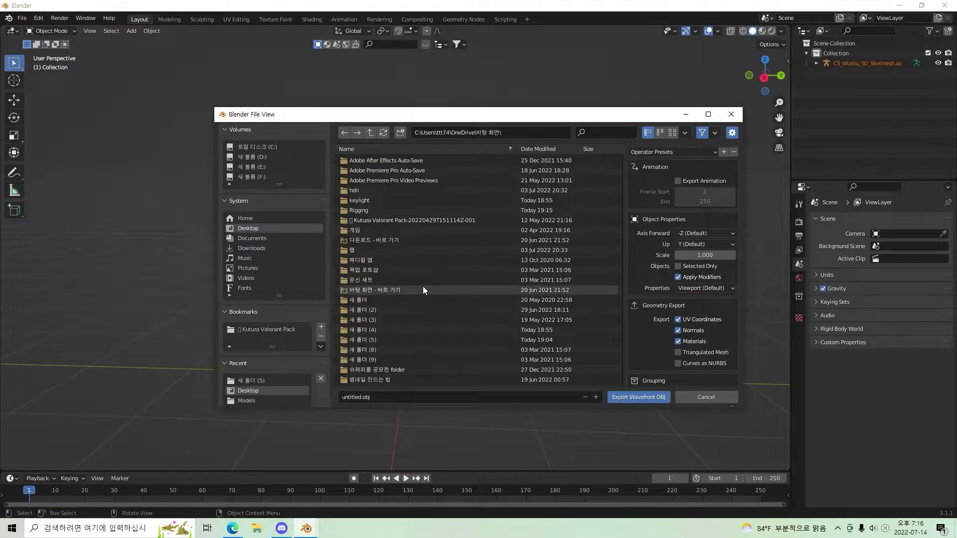
left_click(381, 396)
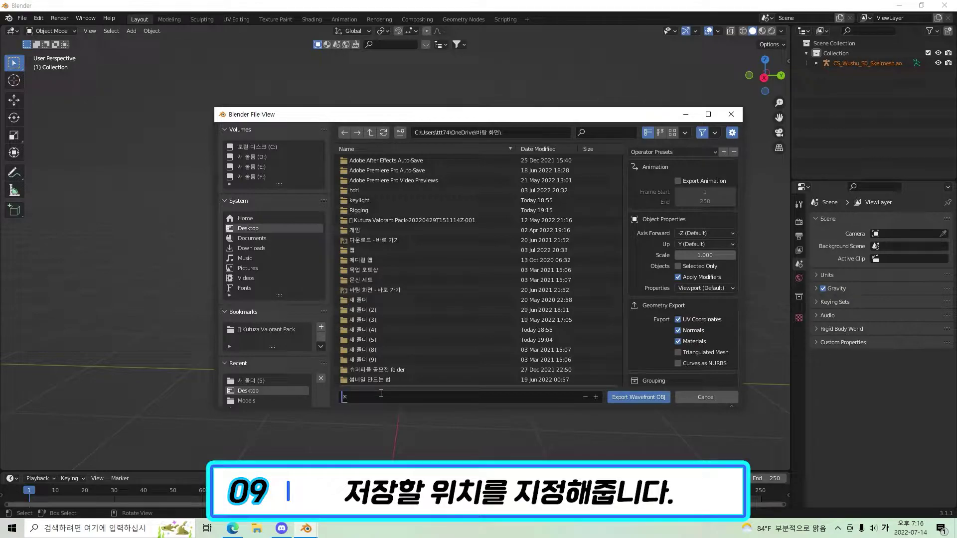
type("제트3D")
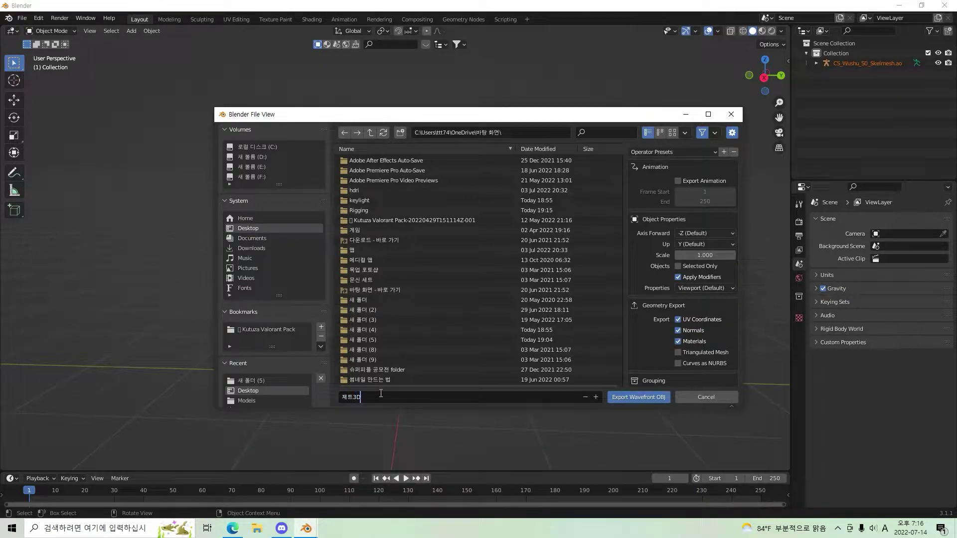
key("Hangul")
type("모델.obj")
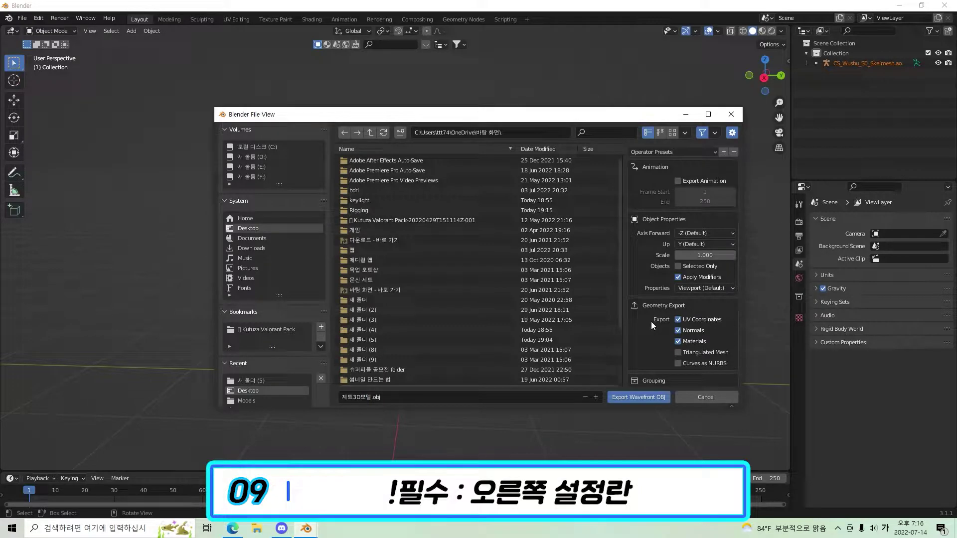
Step: Enable the Object Groups and Material Groups options, export the OBJ file and deselect the character
scroll(653, 320, "down", 3)
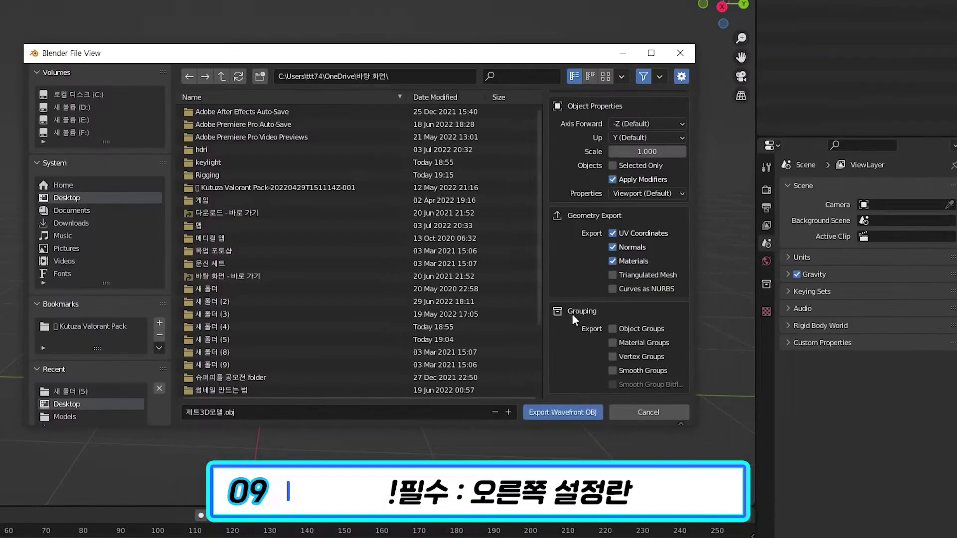
left_click(613, 343)
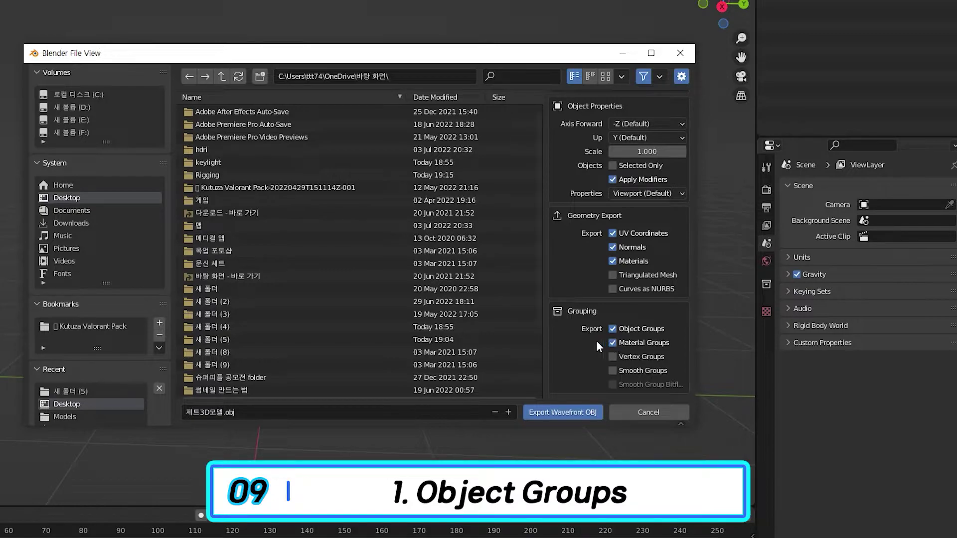
left_click(563, 412)
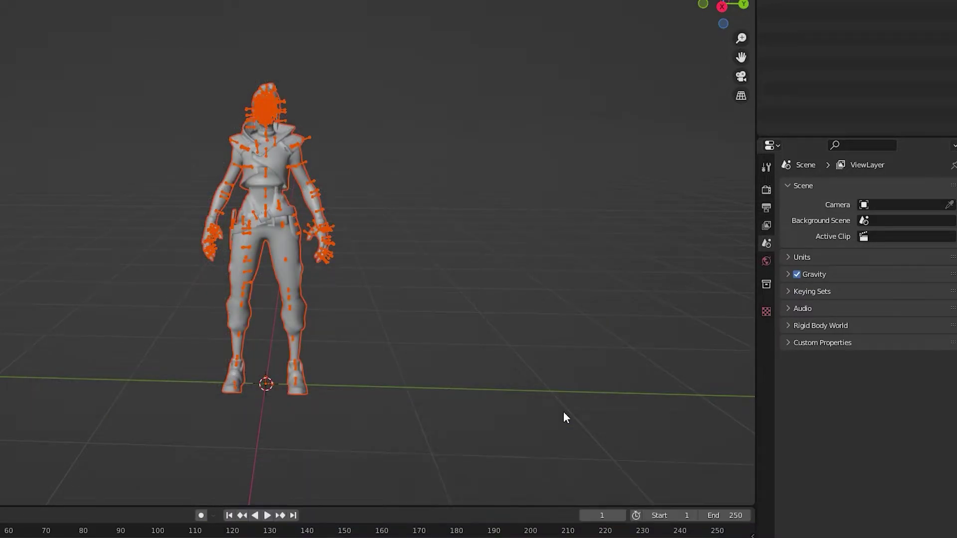
left_click(468, 270)
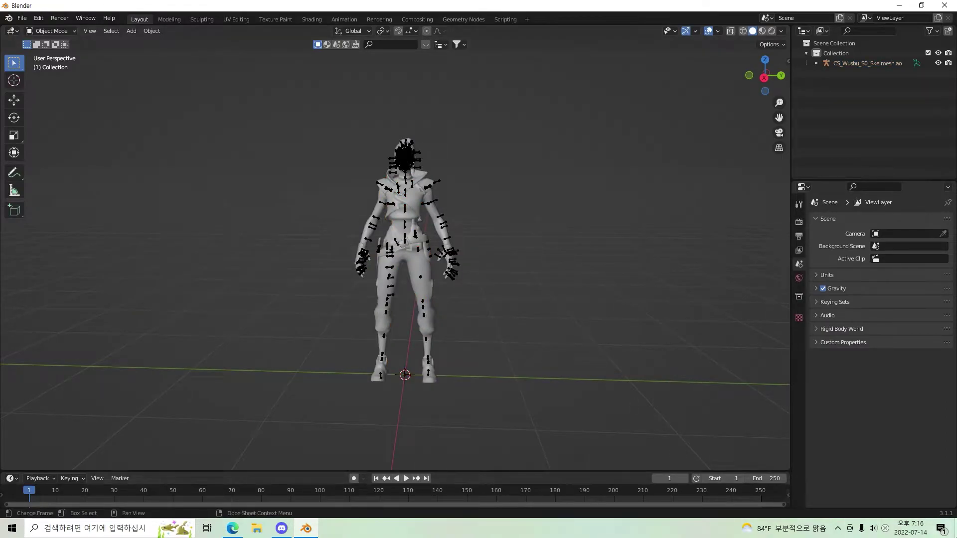
Step: Show the Windows desktop and move the 제트3D모델 file next to the Blender installer
left_click(955, 536)
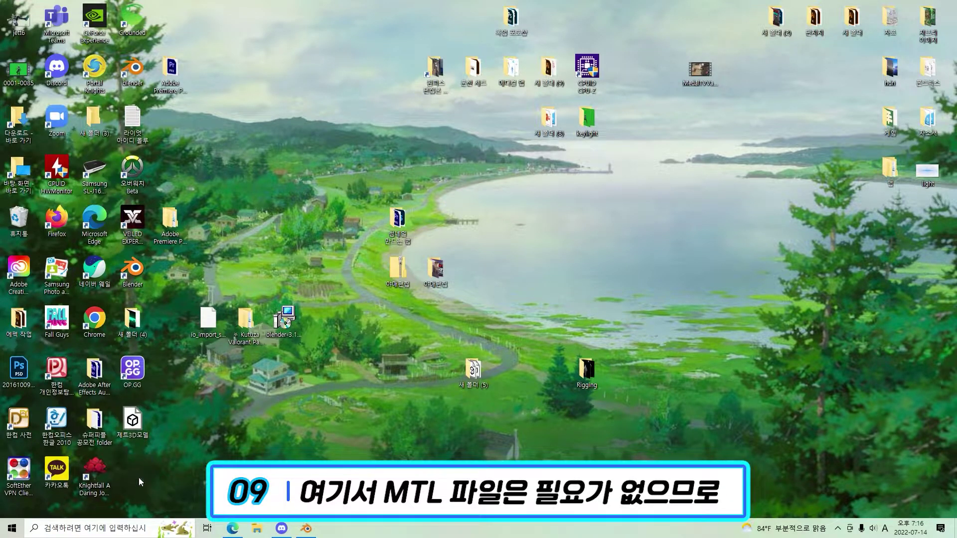
left_click_drag(132, 421, 329, 314)
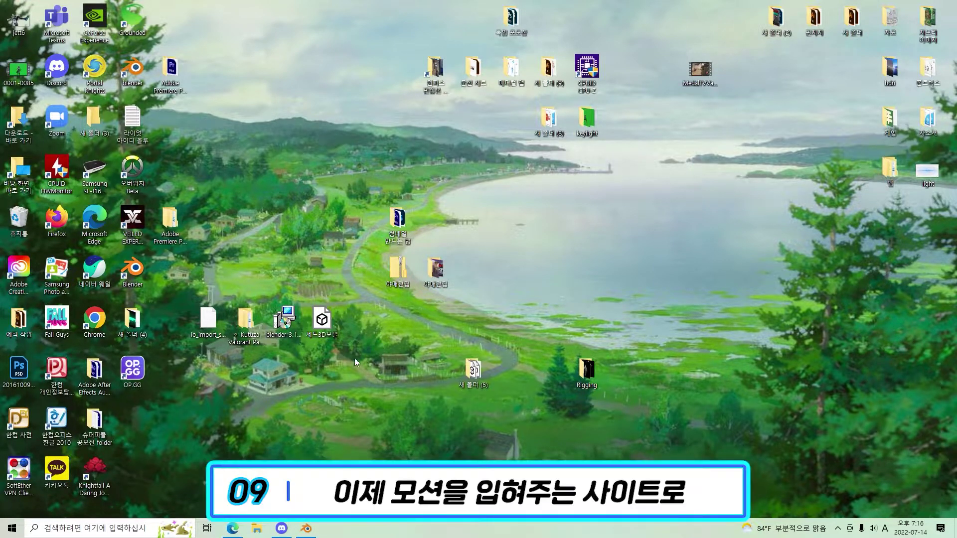
Step: Switch to the Edge browser, load mixamo.com, close the older Mixamo tab and dismiss the translation prompt
left_click(228, 527)
left_click(174, 22)
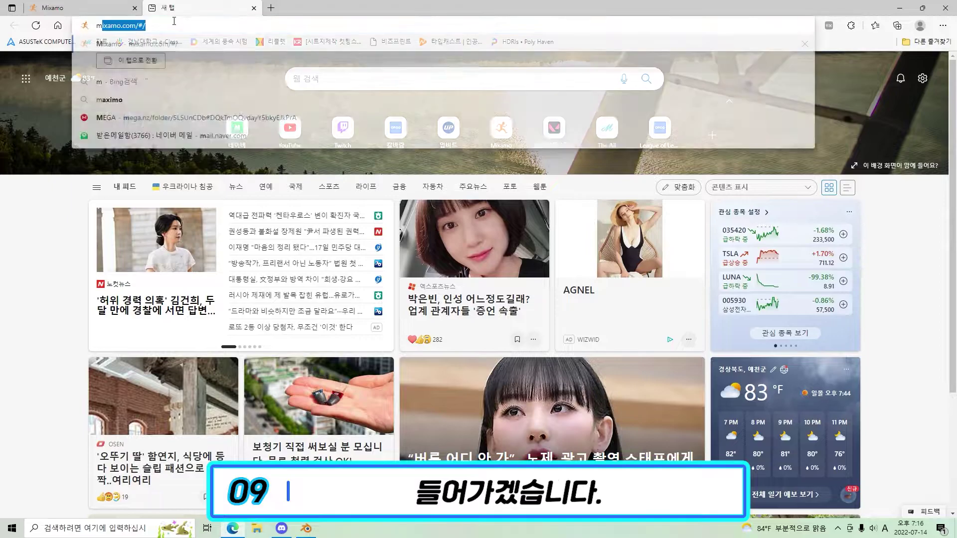
type("mixamo.com")
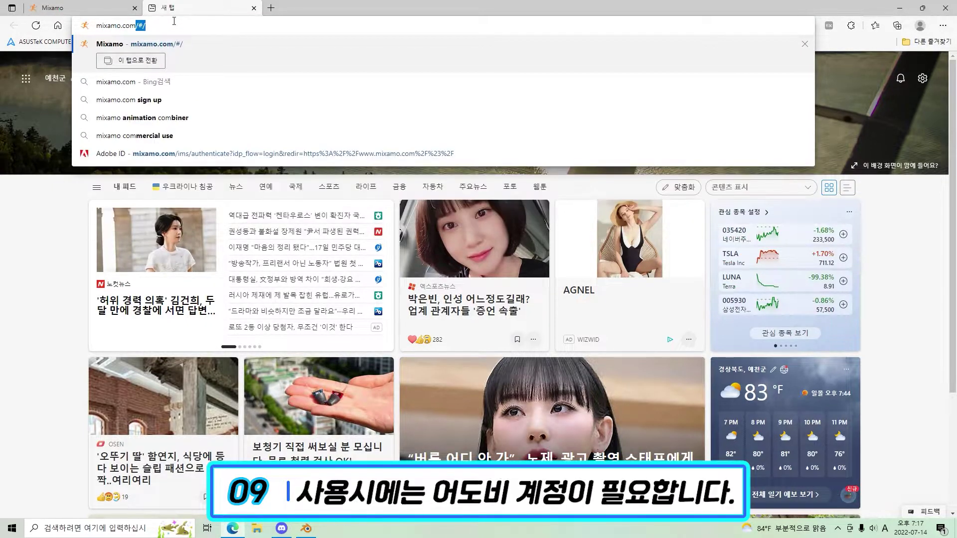
key("Return")
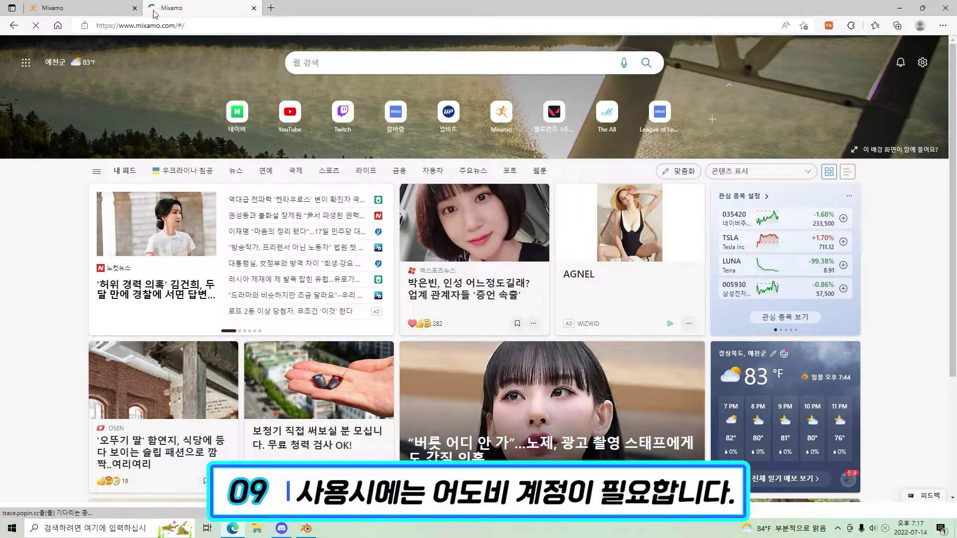
left_click(135, 8)
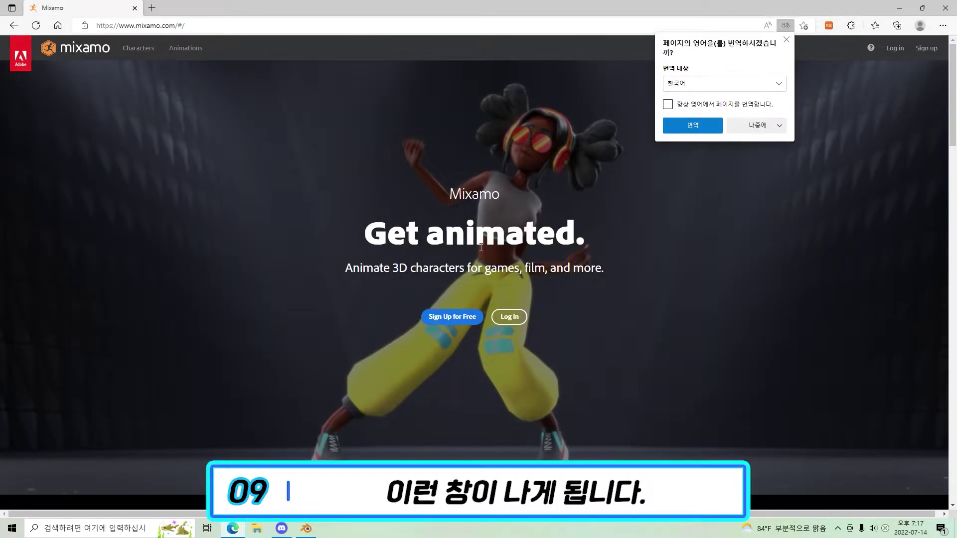
left_click(787, 40)
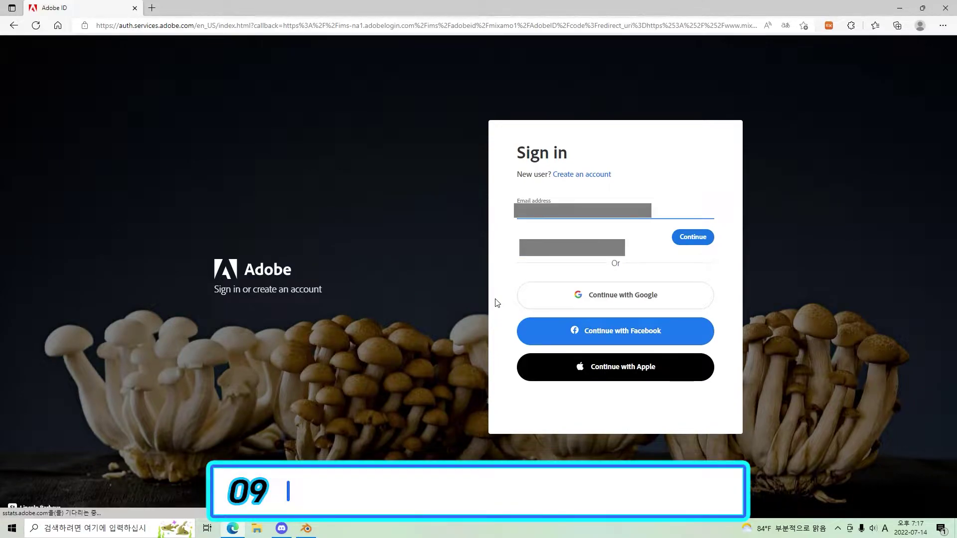
Step: Sign in to Mixamo by entering the Adobe account's e-mail address and password
key("Down")
key("Return")
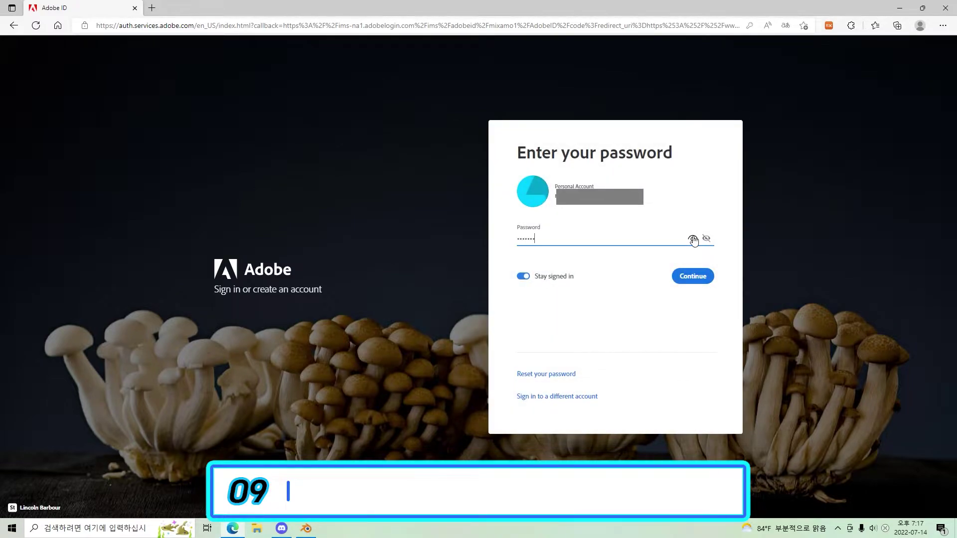
key("Return")
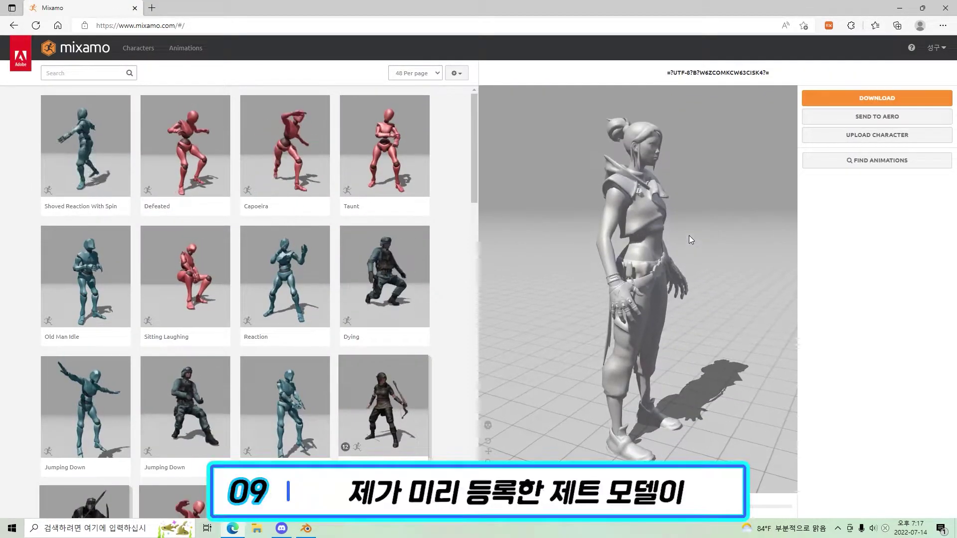
Step: Upload the 제트3D모델 file from the desktop to Mixamo as a new character
left_click_drag(655, 266, 570, 280)
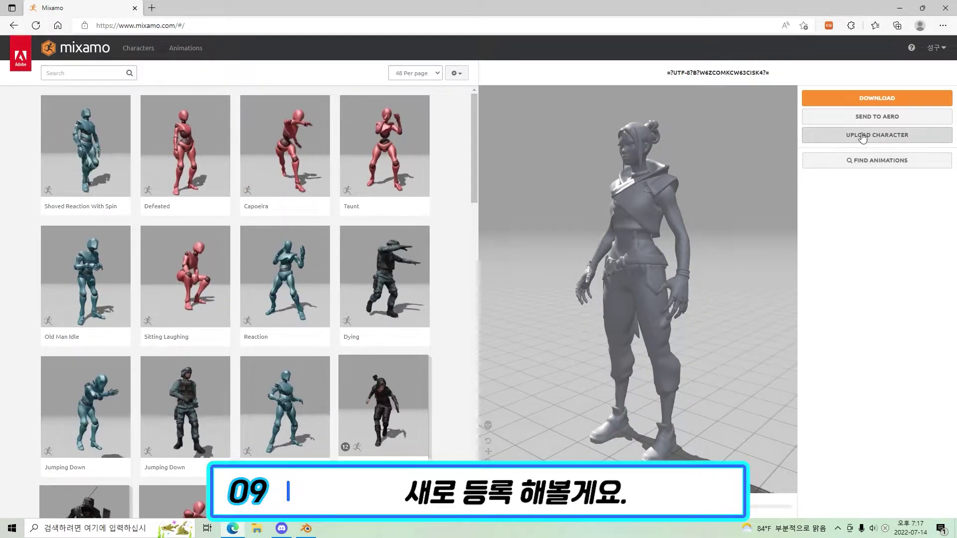
left_click(862, 137)
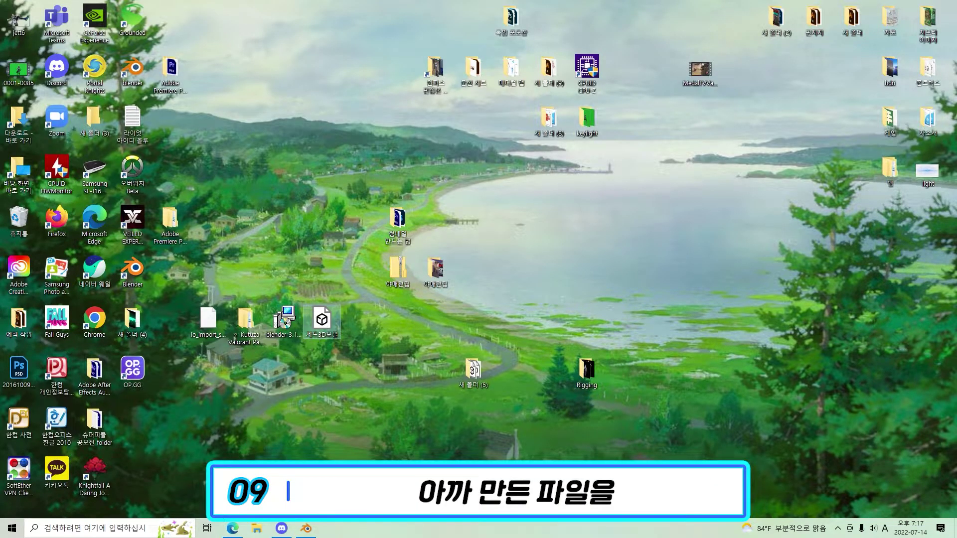
left_click_drag(240, 534, 496, 299)
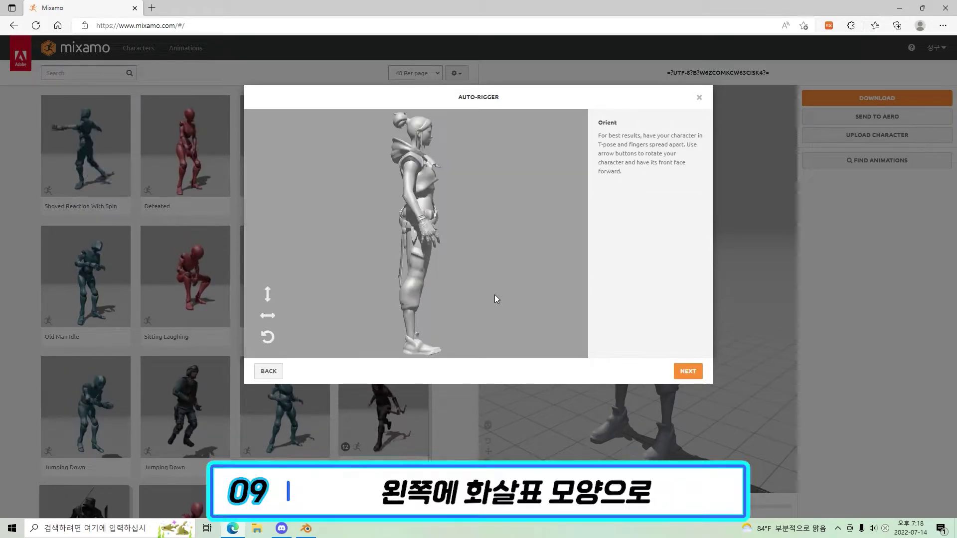
Step: Rotate the uploaded character horizontally in the Auto-Rigger until its front faces forward
left_click(266, 319)
left_click(266, 319)
left_click(266, 319)
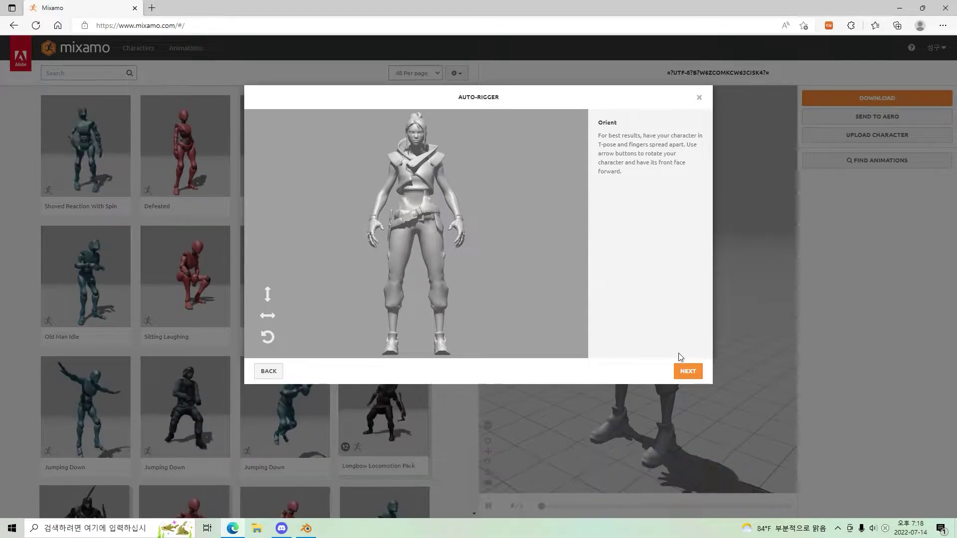
Step: Accept the orientation and place symmetric Auto-Rigger markers on the character's chin, wrists, elbows, knees and groin
left_click(690, 373)
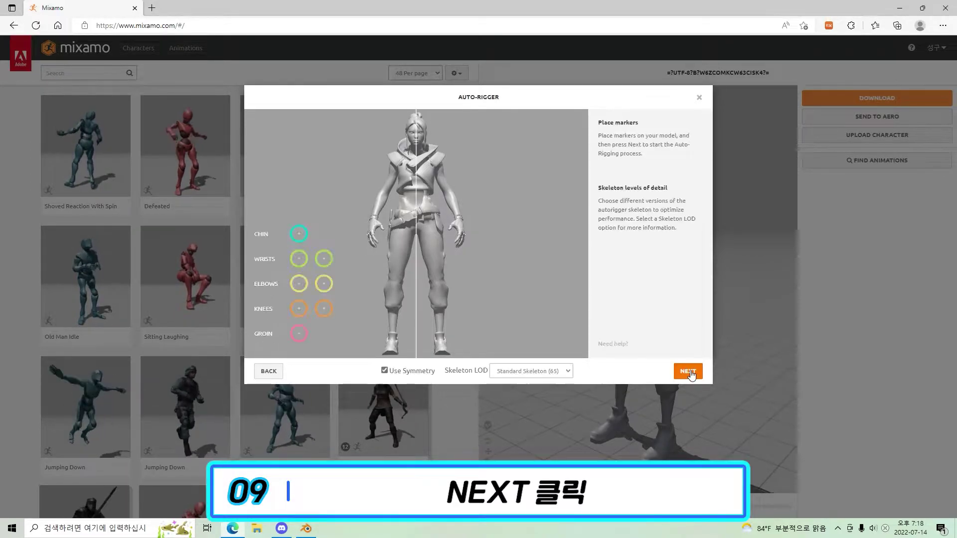
mouse_move(299, 234)
left_mouse_down()
mouse_move(314, 237)
mouse_move(417, 173)
mouse_move(418, 148)
left_mouse_up()
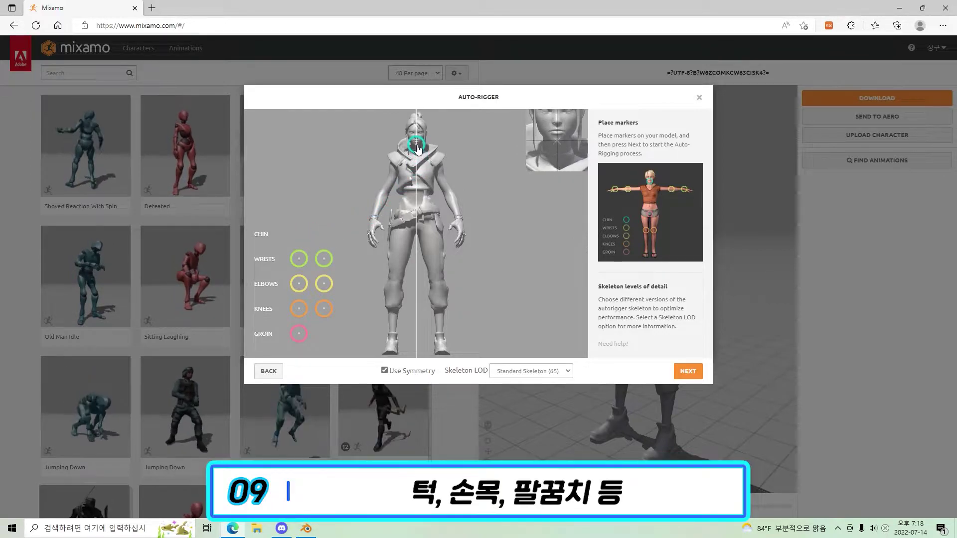
mouse_move(300, 259)
left_mouse_down()
mouse_move(336, 248)
mouse_move(375, 218)
left_mouse_up()
left_click_drag(297, 285, 387, 197)
mouse_move(298, 311)
left_mouse_down()
mouse_move(345, 317)
mouse_move(395, 283)
left_mouse_up()
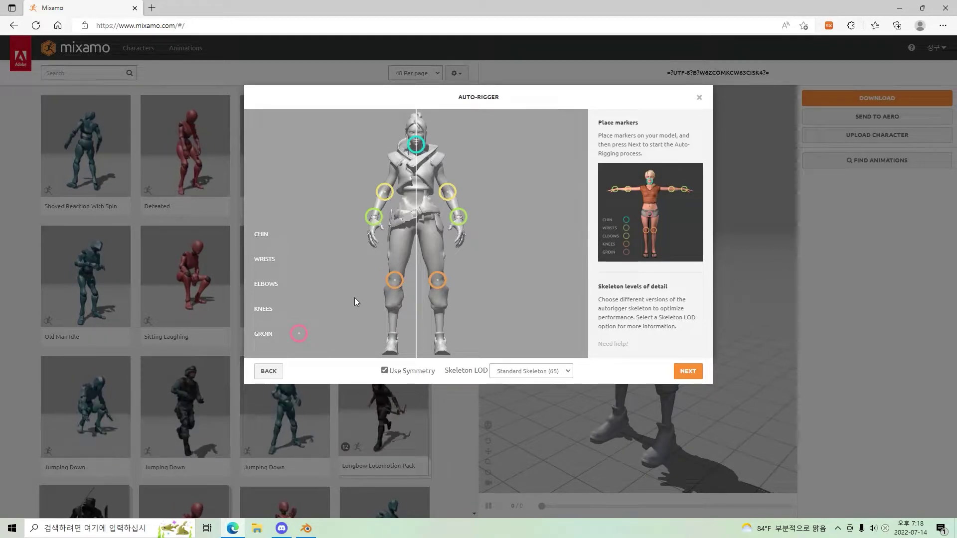
mouse_move(299, 335)
left_mouse_down()
mouse_move(397, 276)
mouse_move(417, 232)
left_mouse_up()
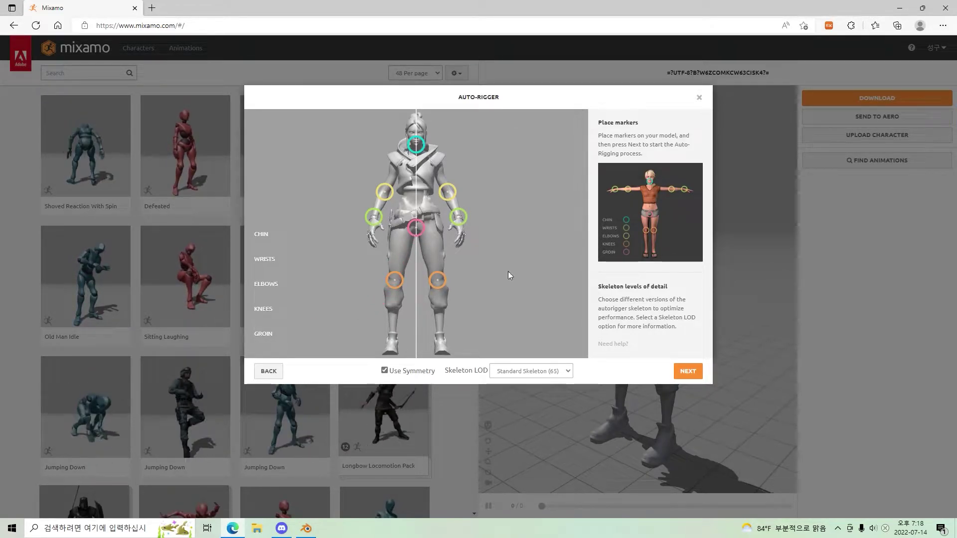
Step: Run the auto-rigging with the Standard Skeleton (65) and accept the rigged character
left_click(687, 373)
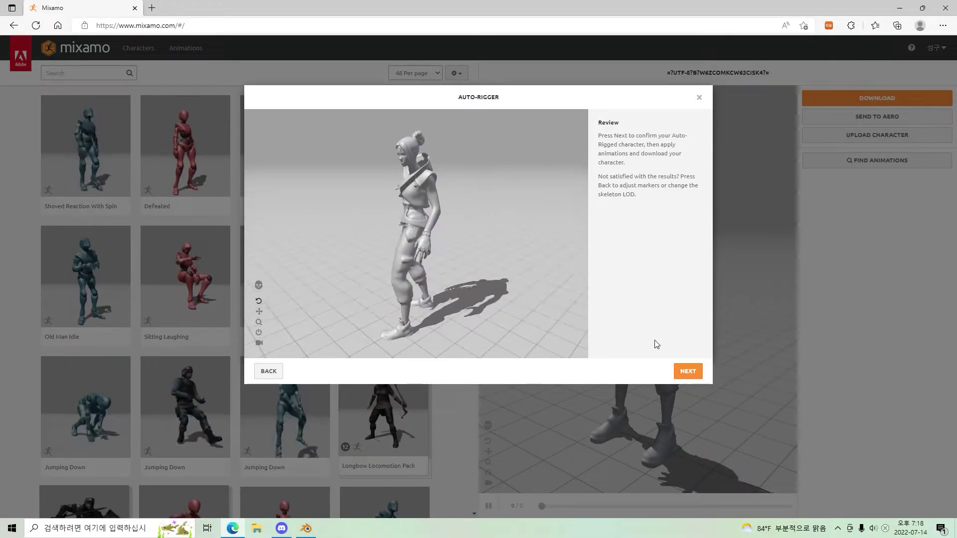
left_click(688, 371)
left_click(687, 369)
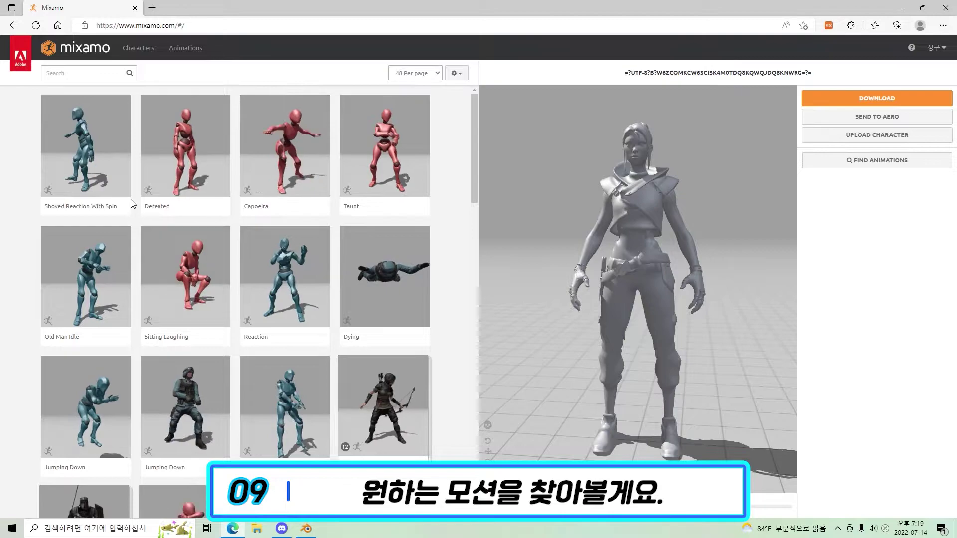
Step: Search the animations for "jumping" and try a Jumping and a Jumping Down motion on the character
left_click(70, 74)
type("ju")
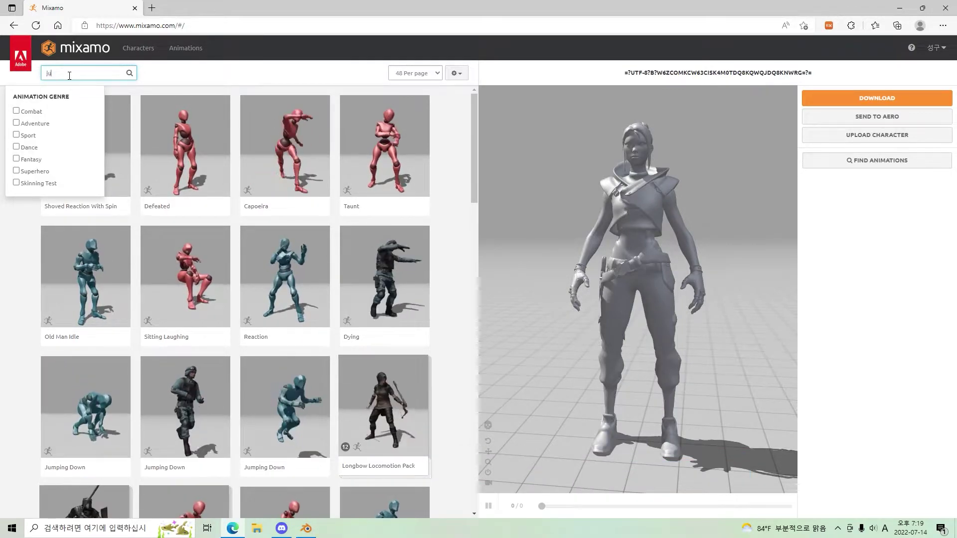
type("mping")
key("Return")
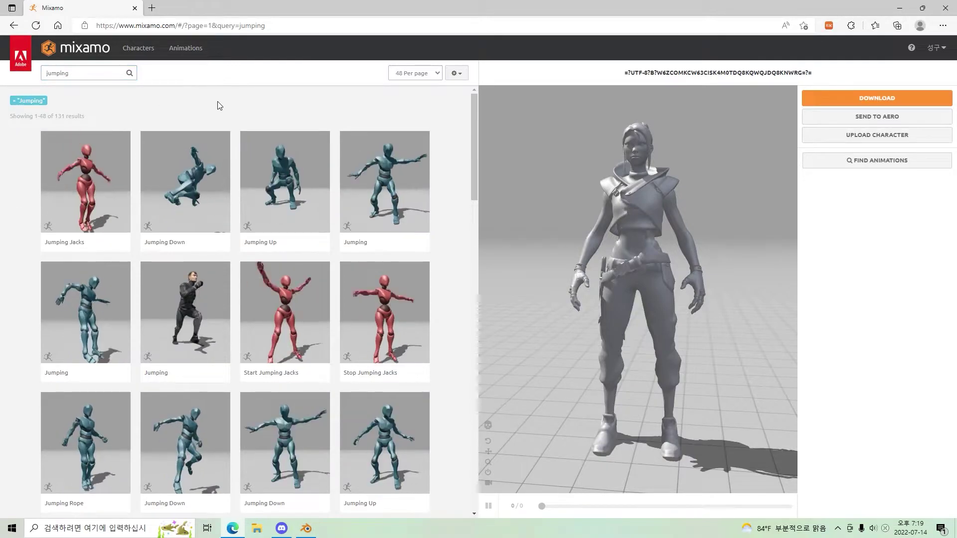
left_click(100, 329)
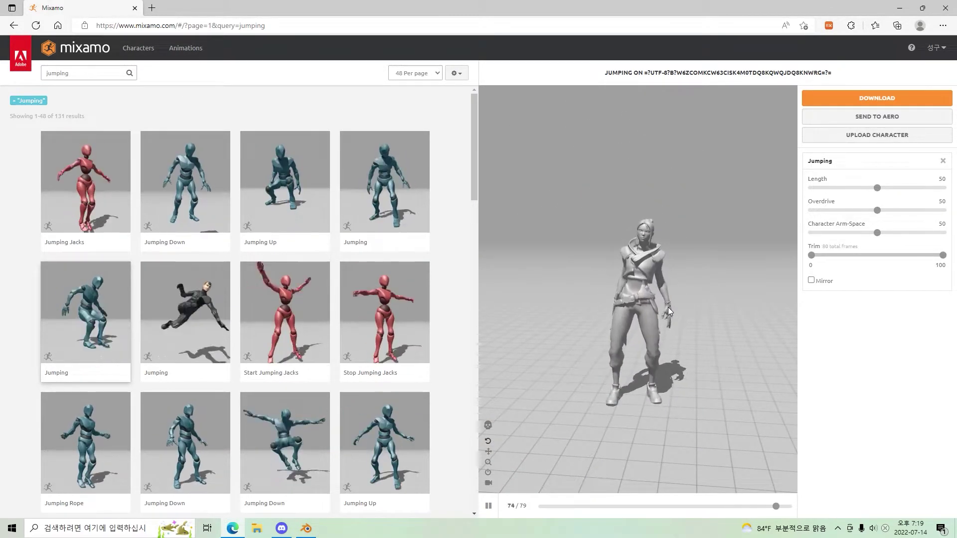
left_click(189, 441)
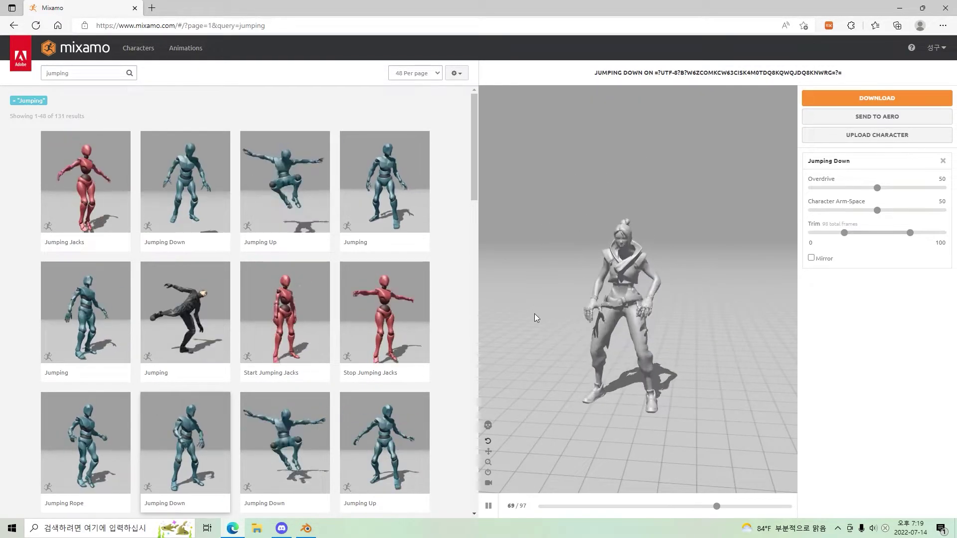
Step: Search the animations for "dancing" and try a Salsa Dancing motion on the character
double_click(58, 73)
type("dancing")
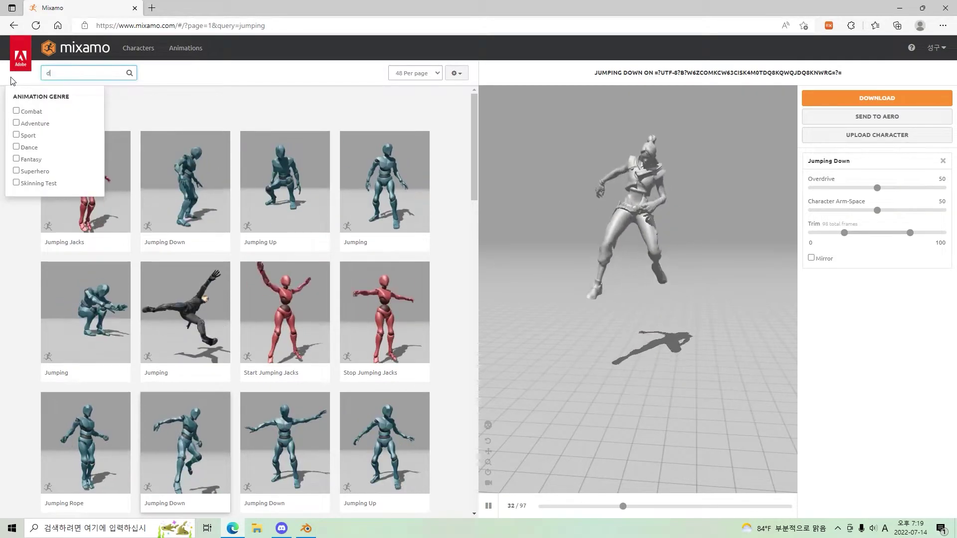
key("Return")
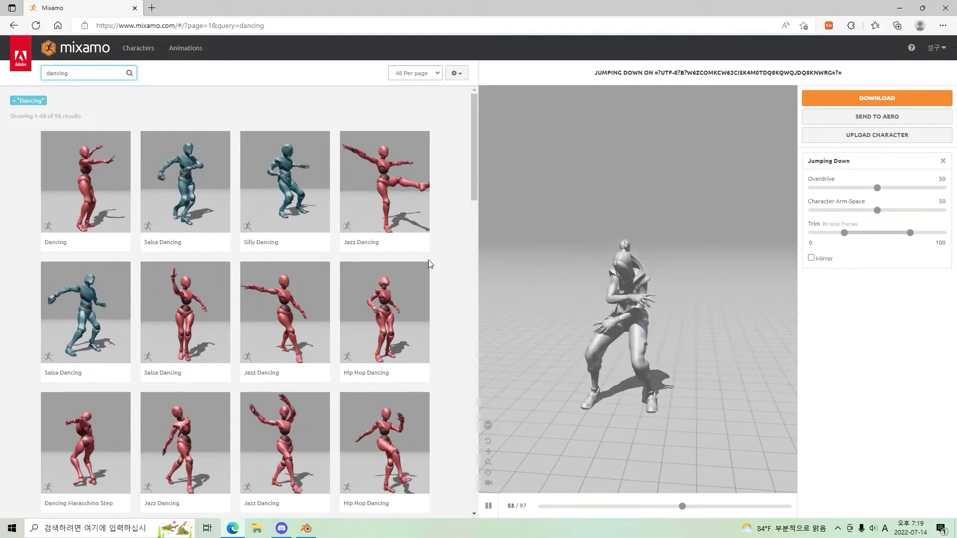
left_click(207, 205)
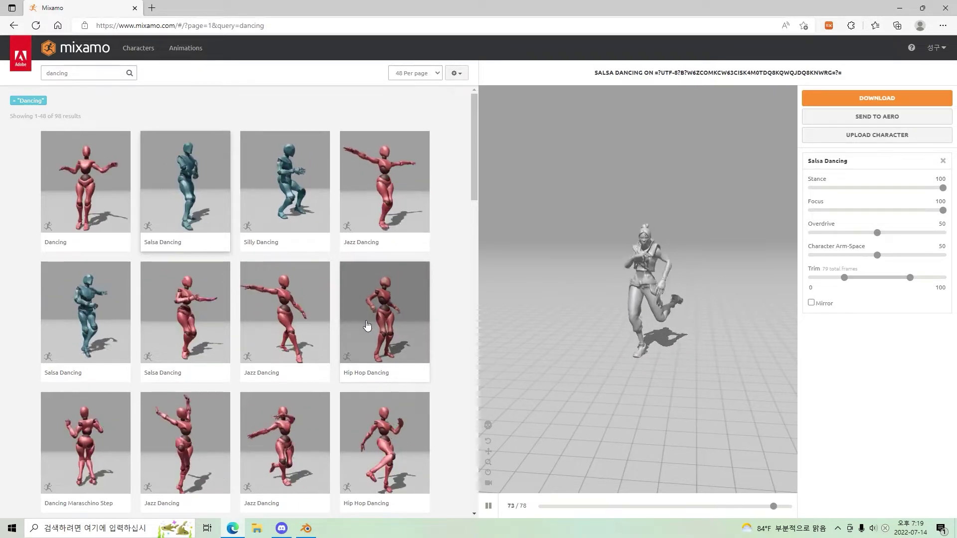
Step: Apply a Hip Hop Dancing animation to the character and download it as FBX Binary with skin at 30 frames per second
scroll(366, 325, "down", 3)
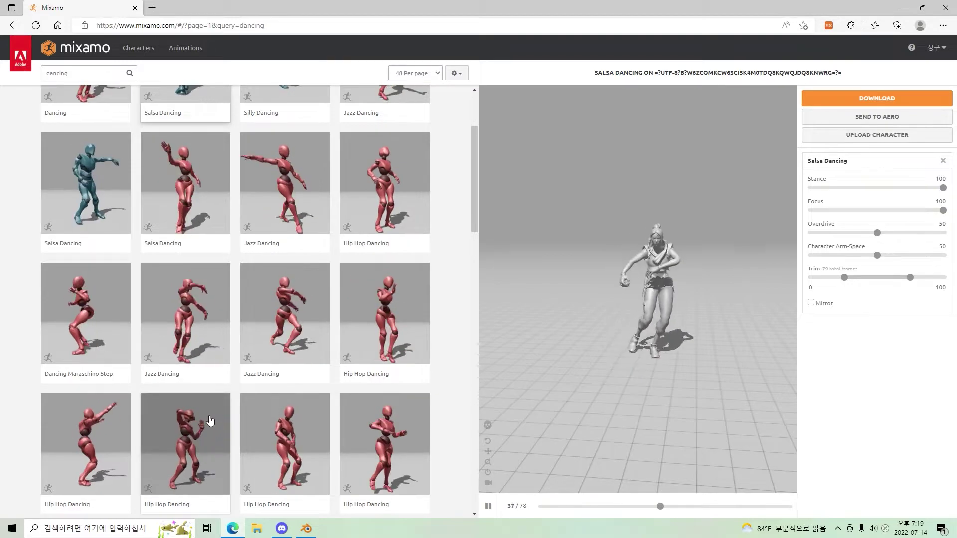
left_click(375, 459)
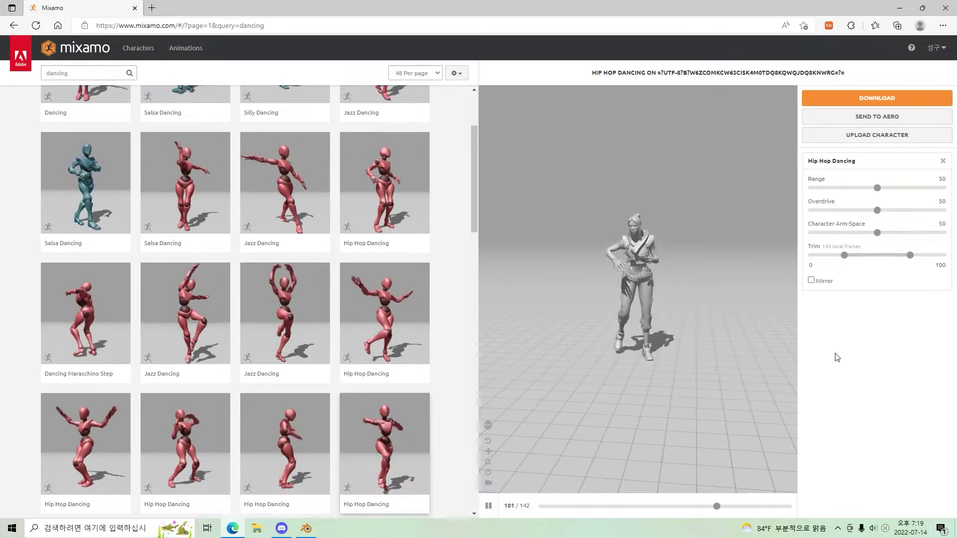
left_click(870, 98)
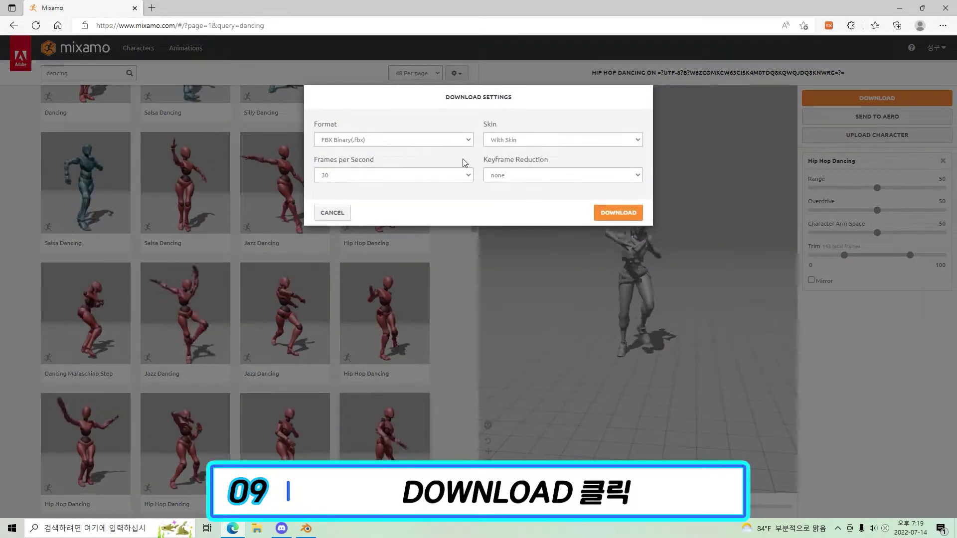
left_click(613, 215)
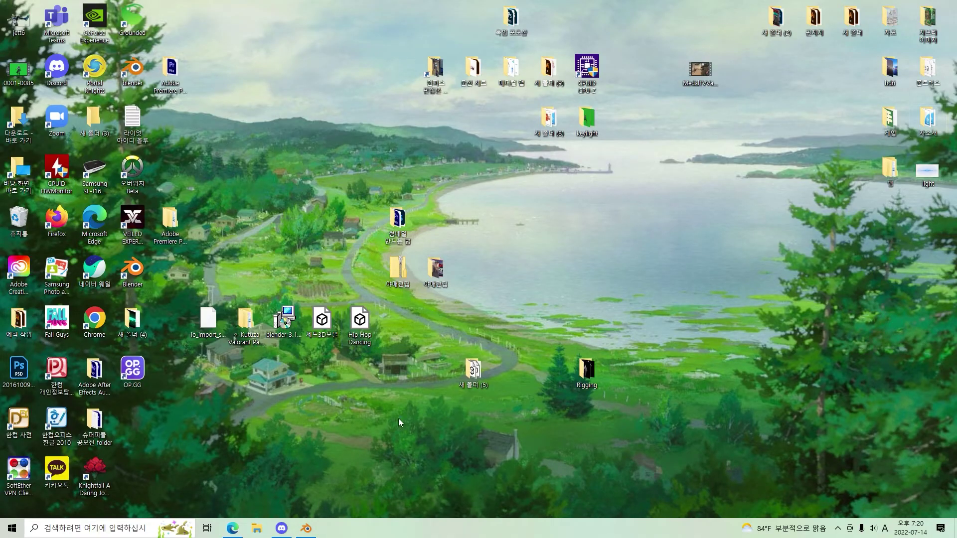
Step: Switch to Blender and move the original Jett model aside along the Y axis to about -3.59 m
left_click(307, 535)
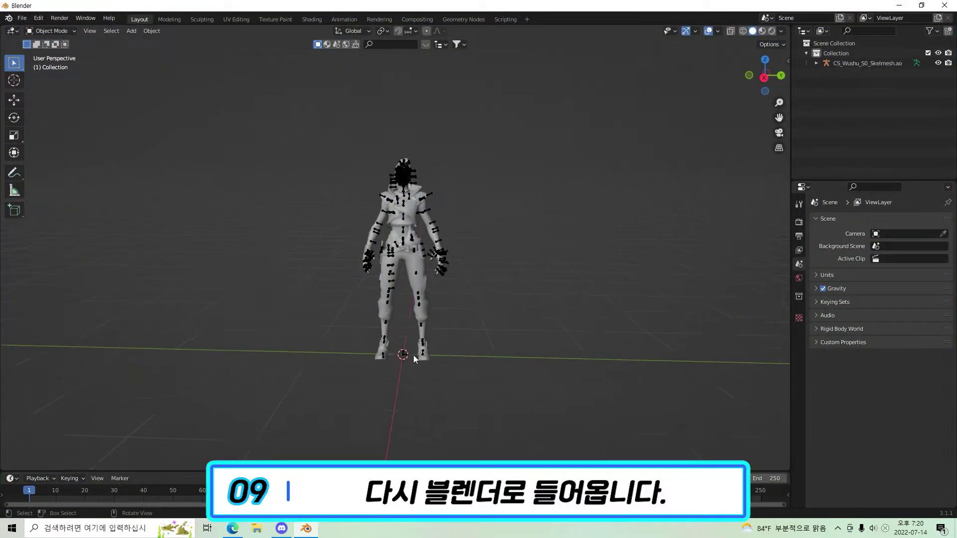
key("g")
key("y")
left_click(309, 254)
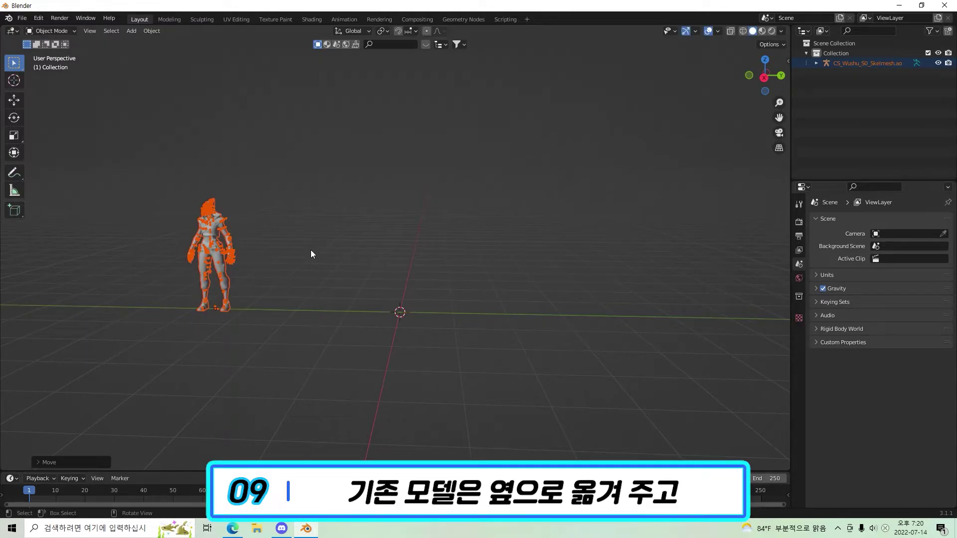
left_click(310, 251)
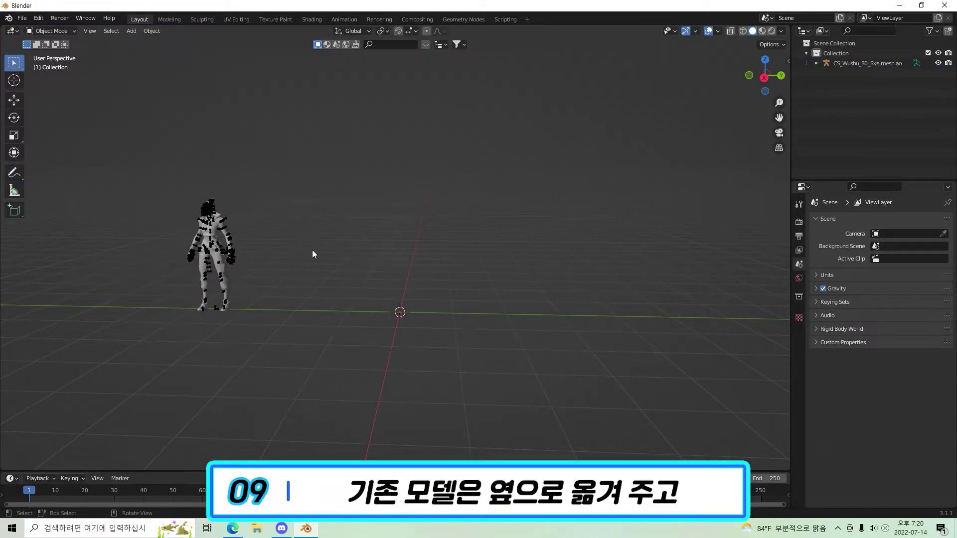
Step: Import Hip Hop Dancing.fbx from the desktop as FBX with a scale of 100
left_click(24, 20)
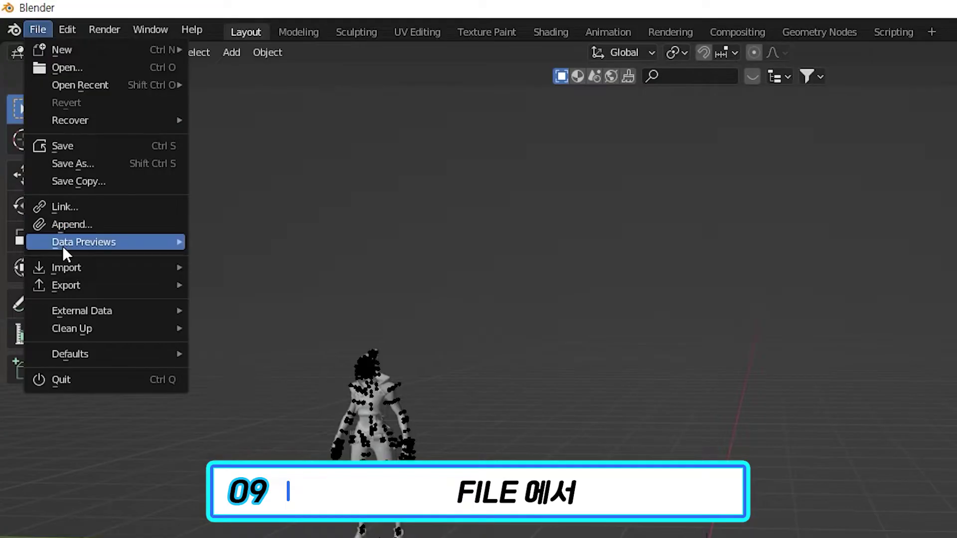
mouse_move(42, 153)
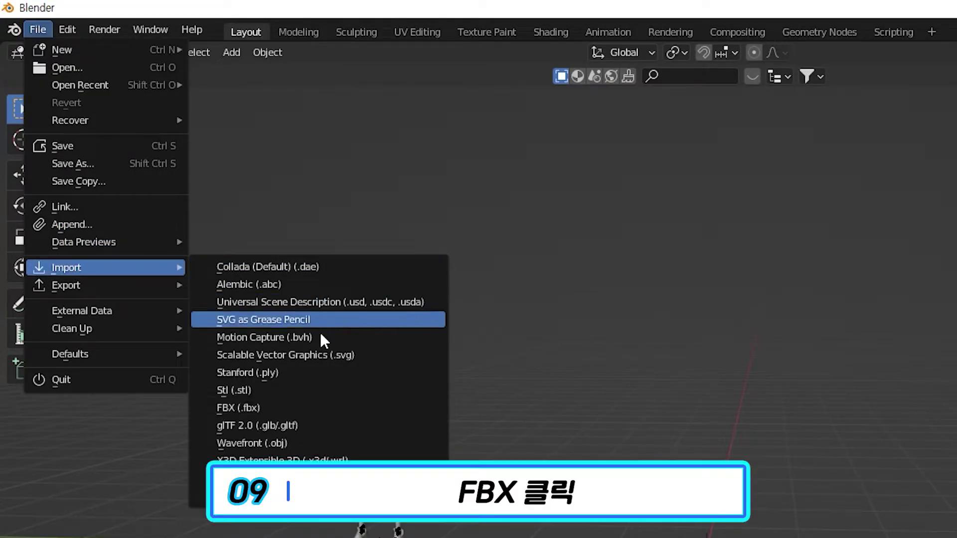
left_click(329, 405)
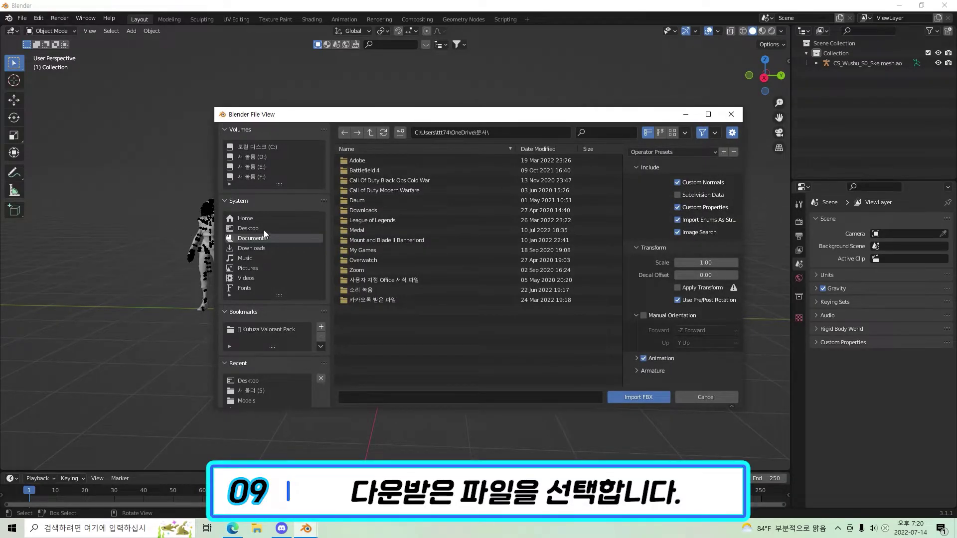
left_click(252, 228)
left_click(387, 381)
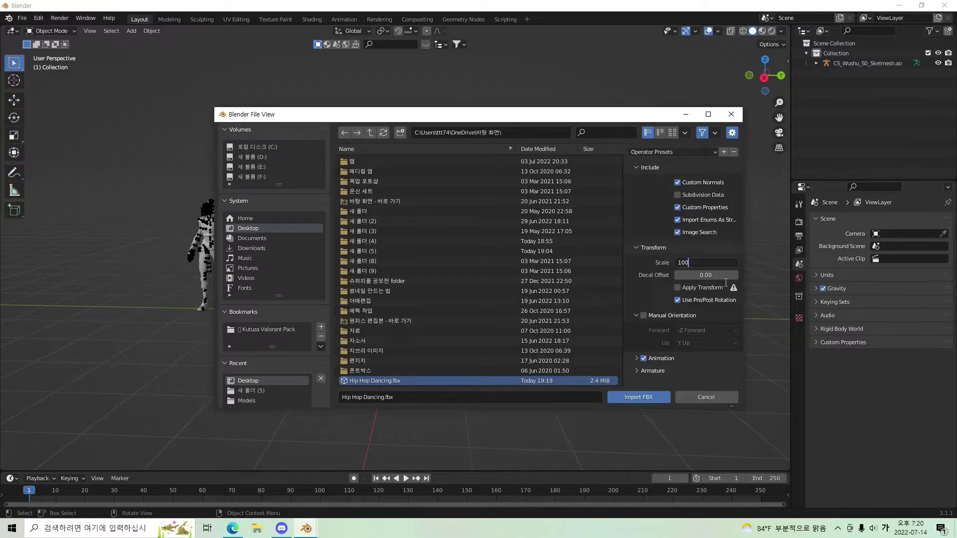
key("Return")
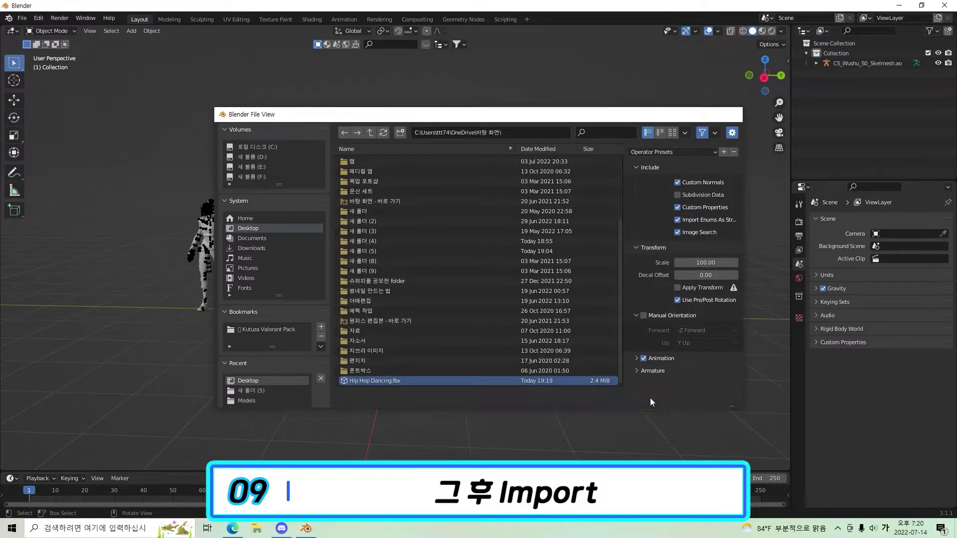
left_click(650, 398)
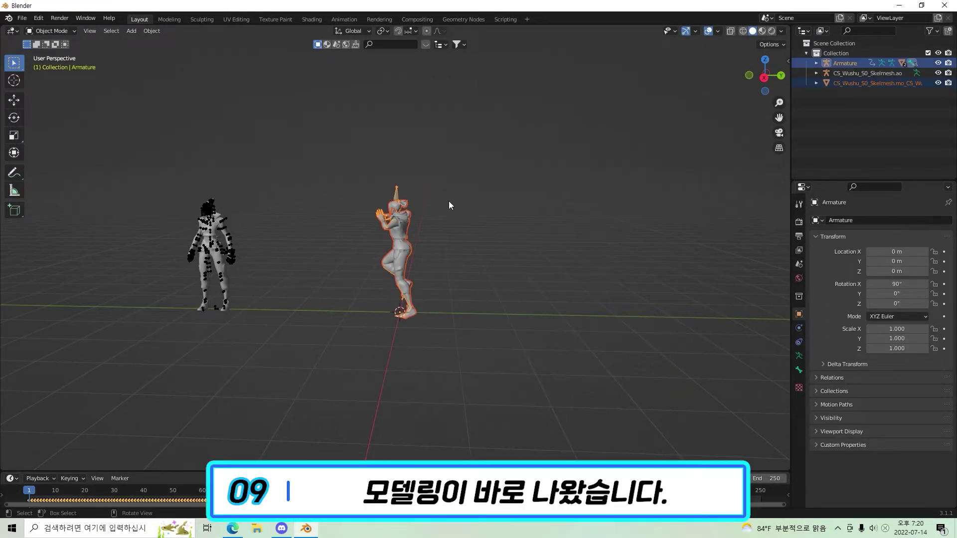
Step: Rotate the imported dancing character 90° about the Z axis so it faces front, and deselect it
key("r")
key("z")
left_click(346, 168)
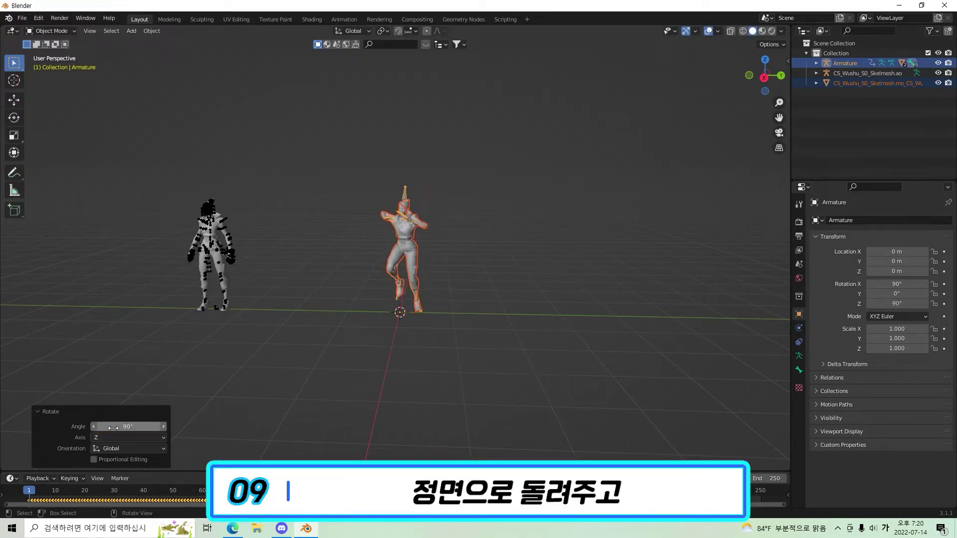
left_click(440, 349)
Step: Play the imported dance animation to check the motion, and return the timeline to frame 0
scroll(414, 298, "up", 3)
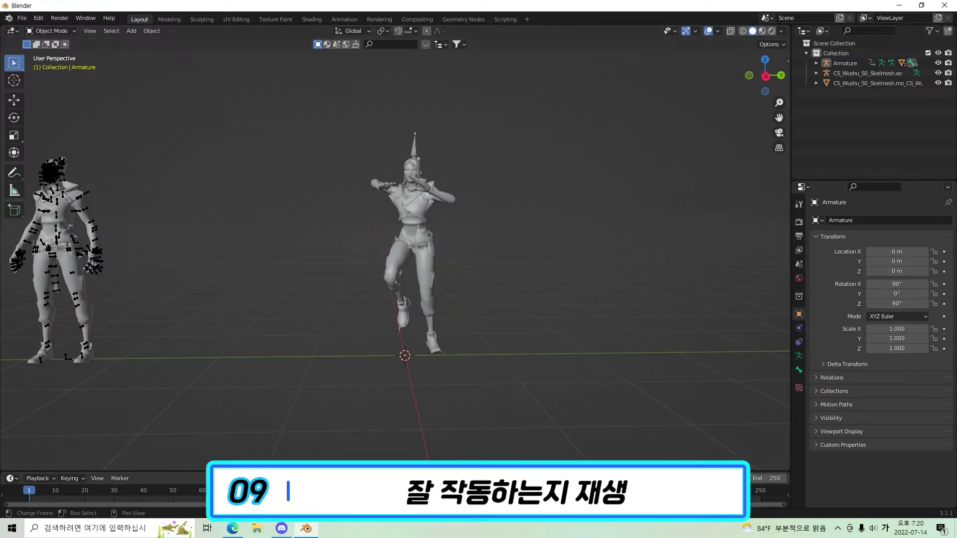
key("space")
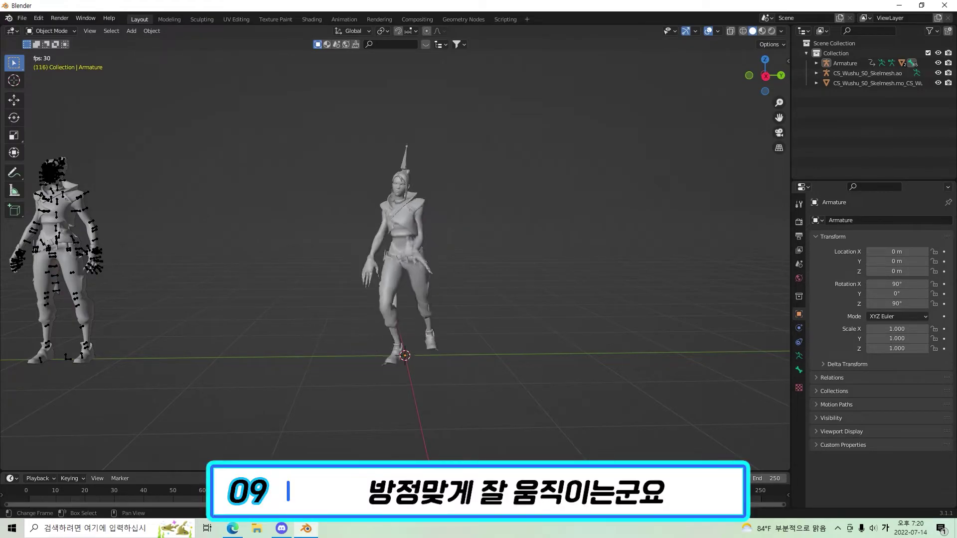
left_click_drag(455, 493, 23, 505)
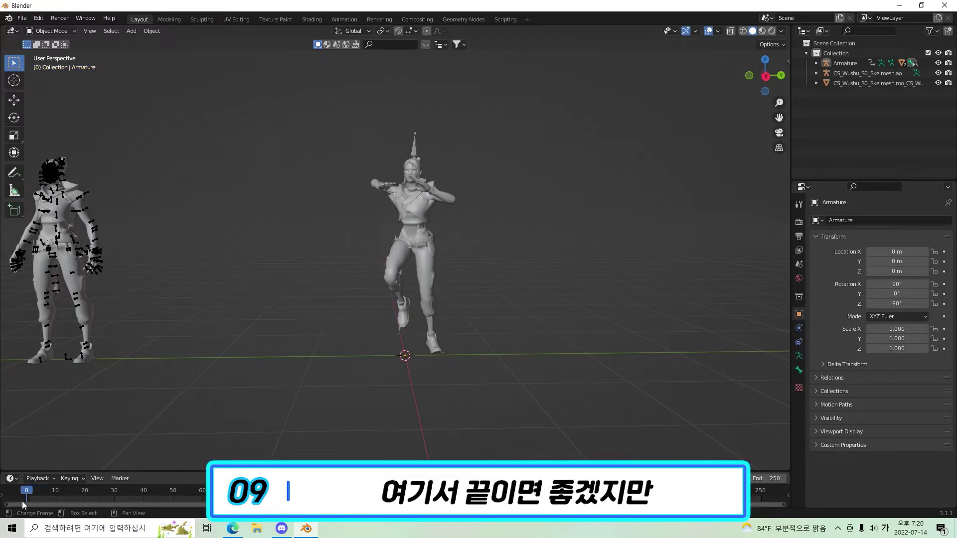
Step: Show the viewport in Material Preview and move the original textured model along Y to about -1.69 m, beside the dancing character
left_click(764, 29)
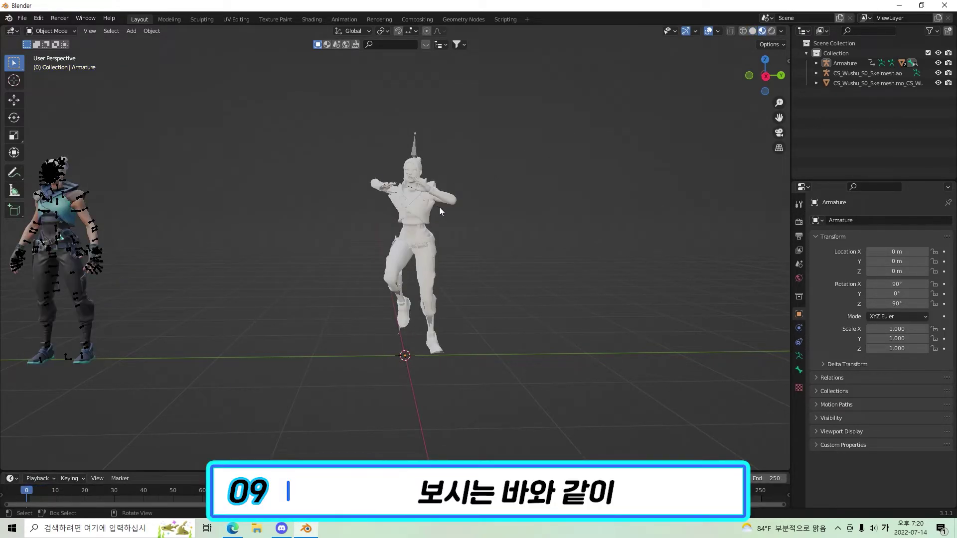
left_click(103, 173)
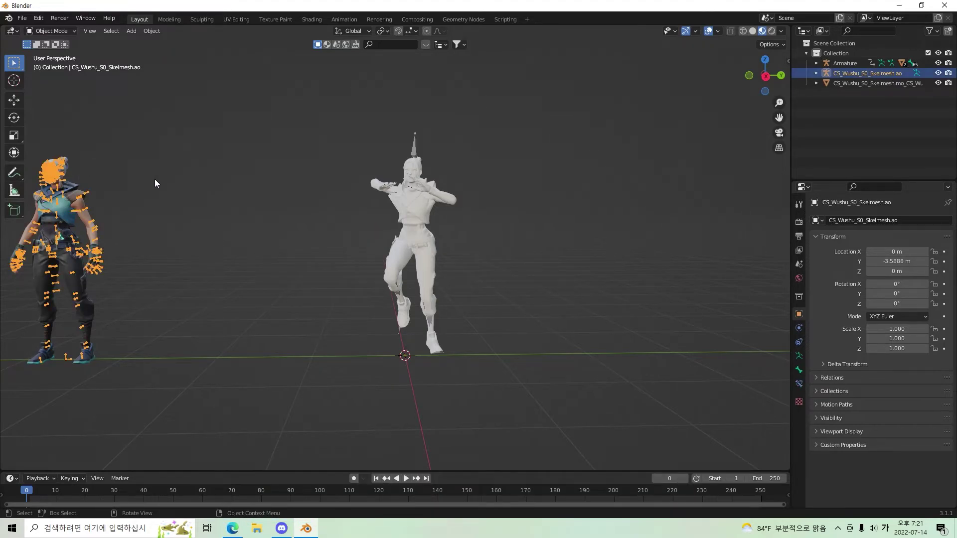
key("g")
key("y")
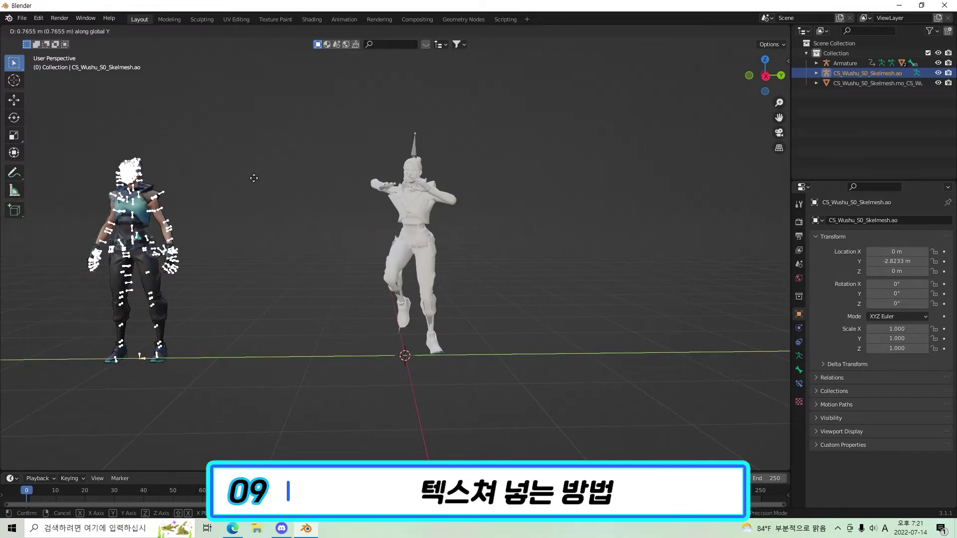
left_click(344, 181)
left_click(528, 208)
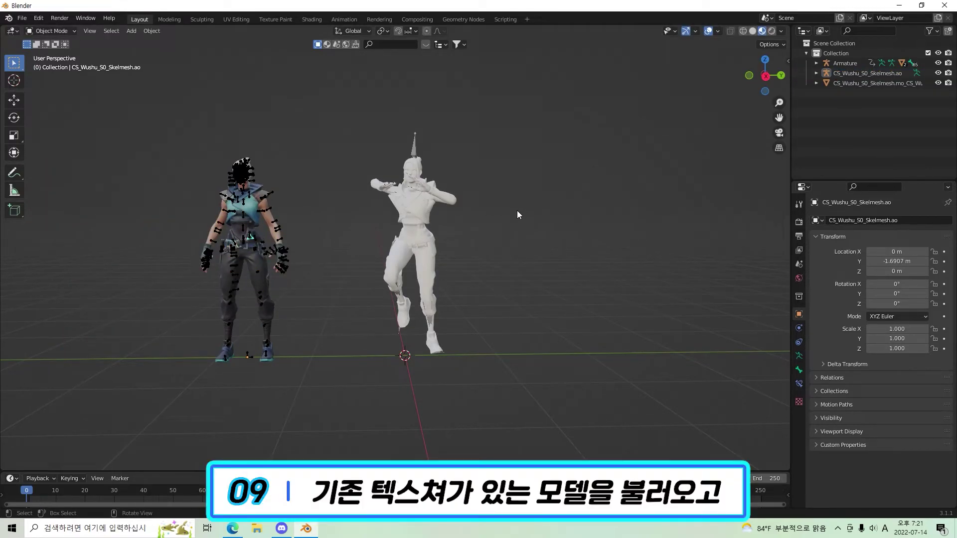
Step: Check the original model's material names and assign the existing CS_Wushu_S0_TattooMI material to the dancing character's body mesh
left_click(414, 220)
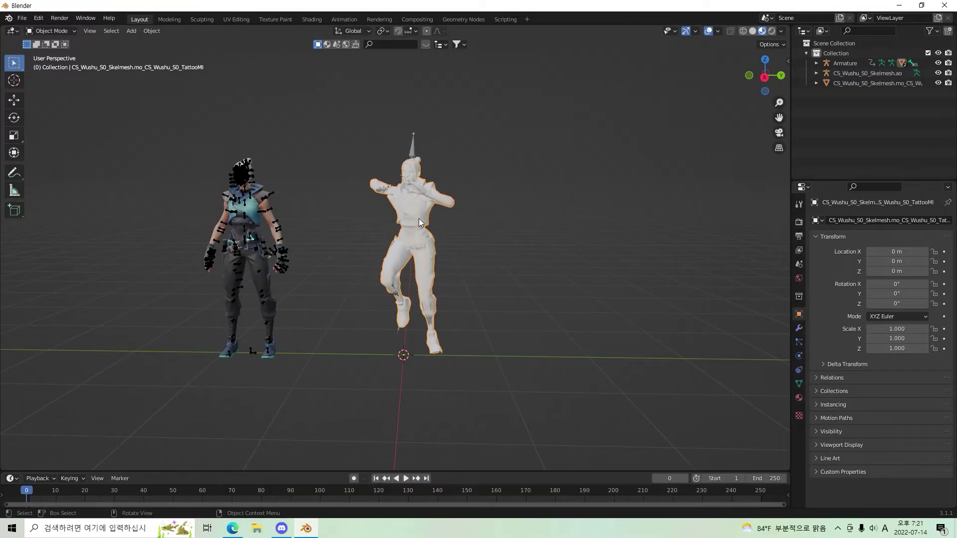
left_click(801, 399)
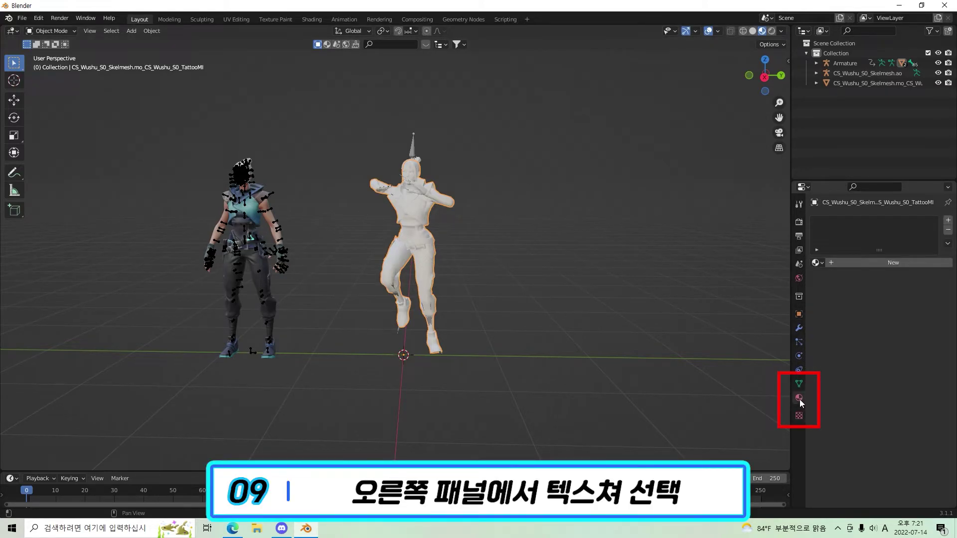
left_click(251, 223)
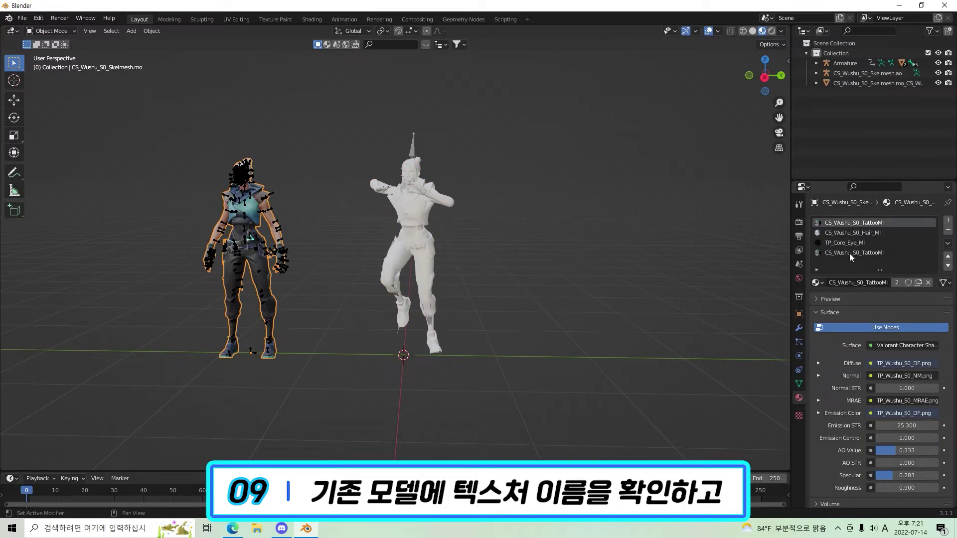
left_click(416, 211)
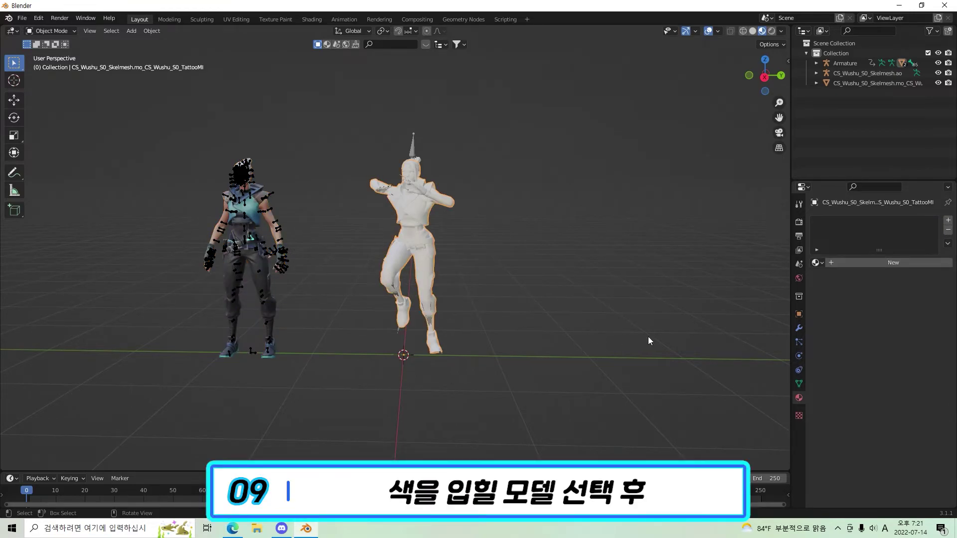
left_click(818, 262)
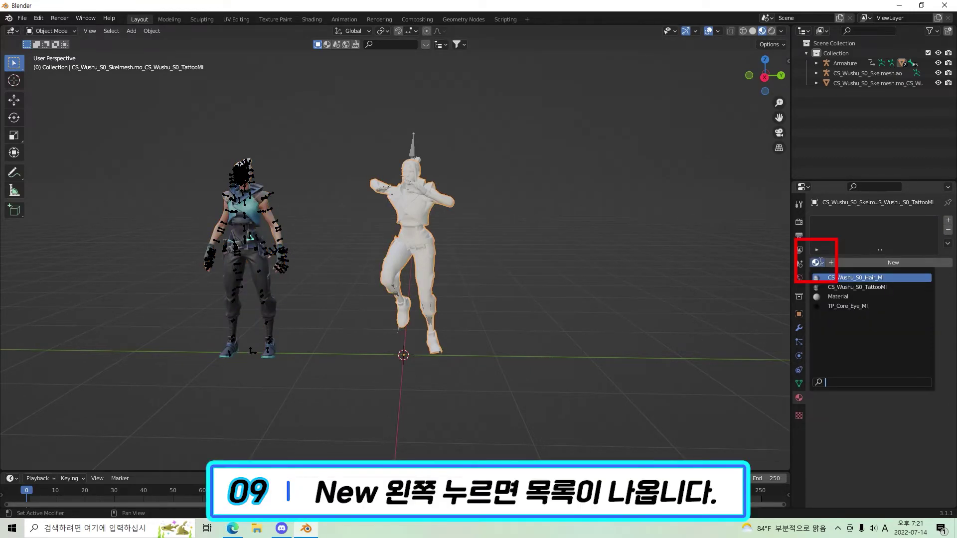
left_click(819, 287)
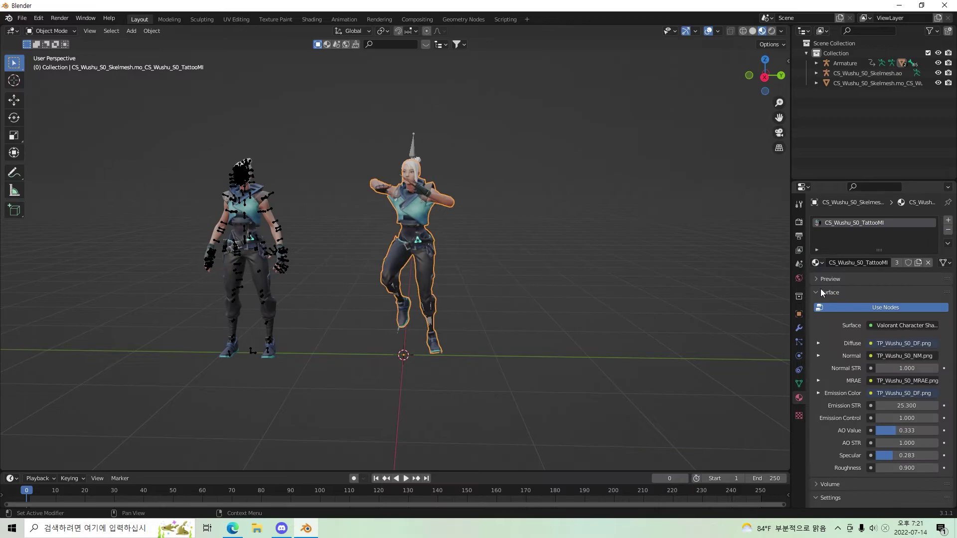
Step: Assign the existing CS_Wushu_S0_Hair_MI material to the dancing character's hair mesh
left_click(415, 166)
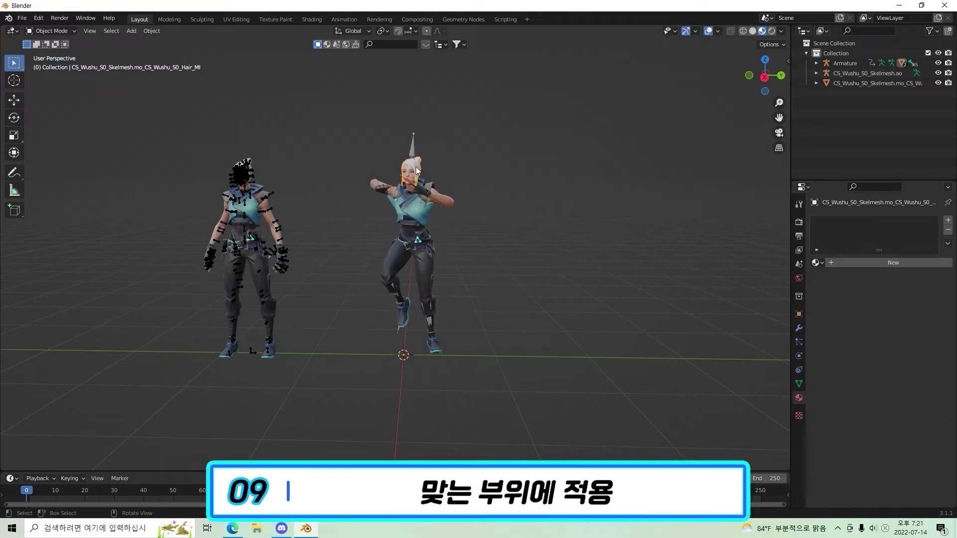
scroll(420, 188, "up", 4)
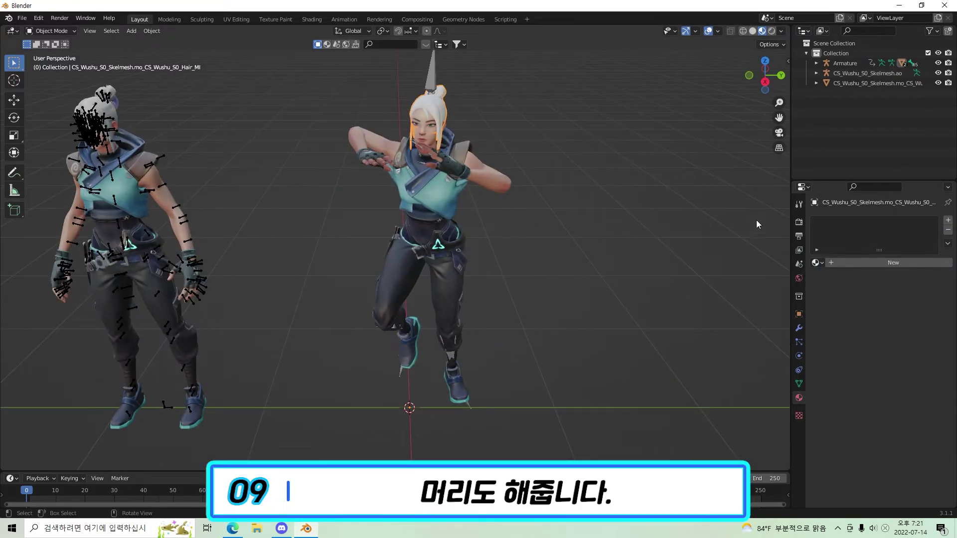
left_click(816, 262)
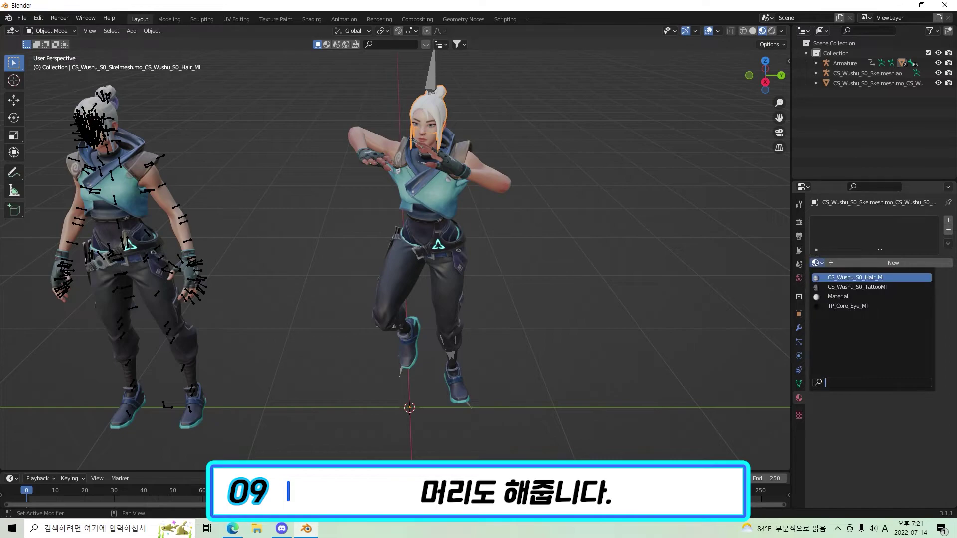
left_click(852, 278)
scroll(544, 272, "down", 1)
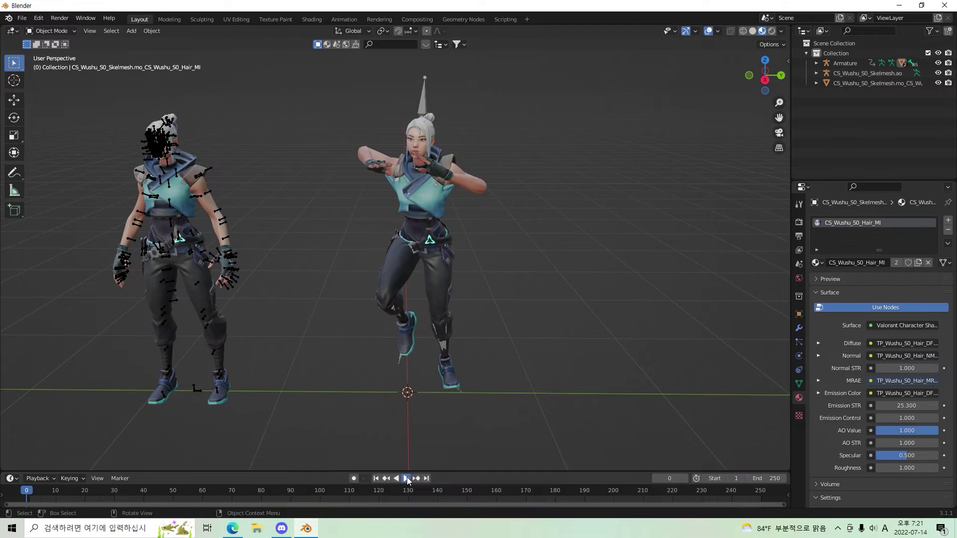
Step: Play the dance animation to check the textures in Rendered and Material Preview shading, and stop playback at frame 158
left_click(408, 479)
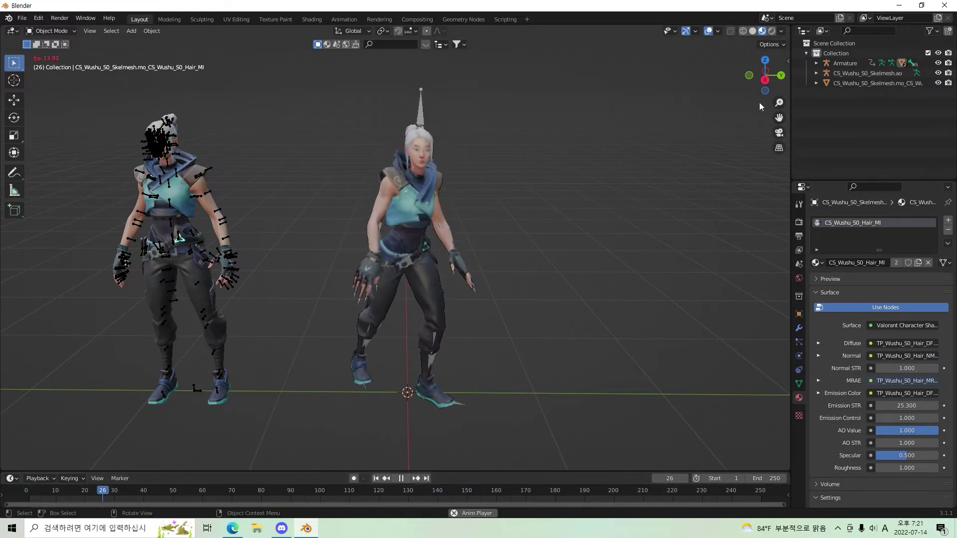
left_click(773, 32)
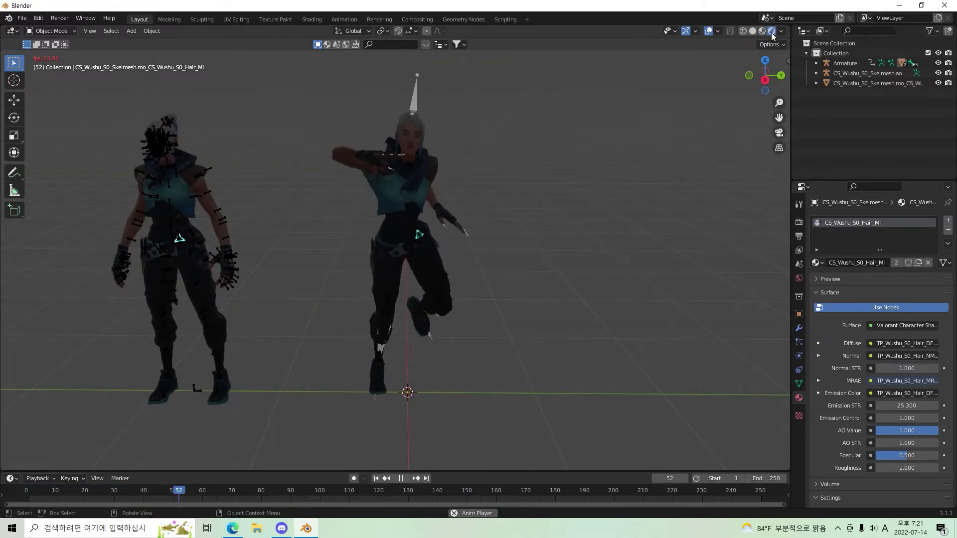
left_click(763, 32)
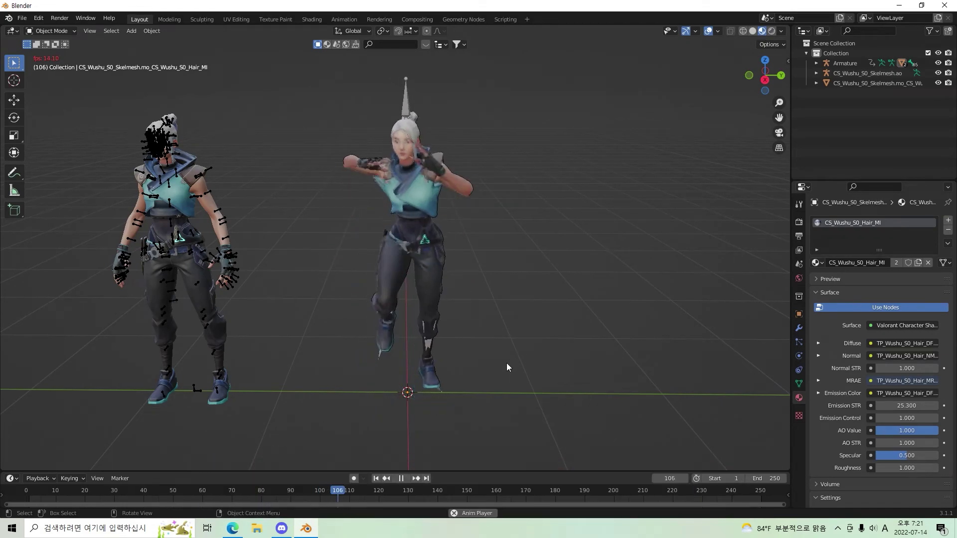
middle_click_drag(438, 394, 438, 366)
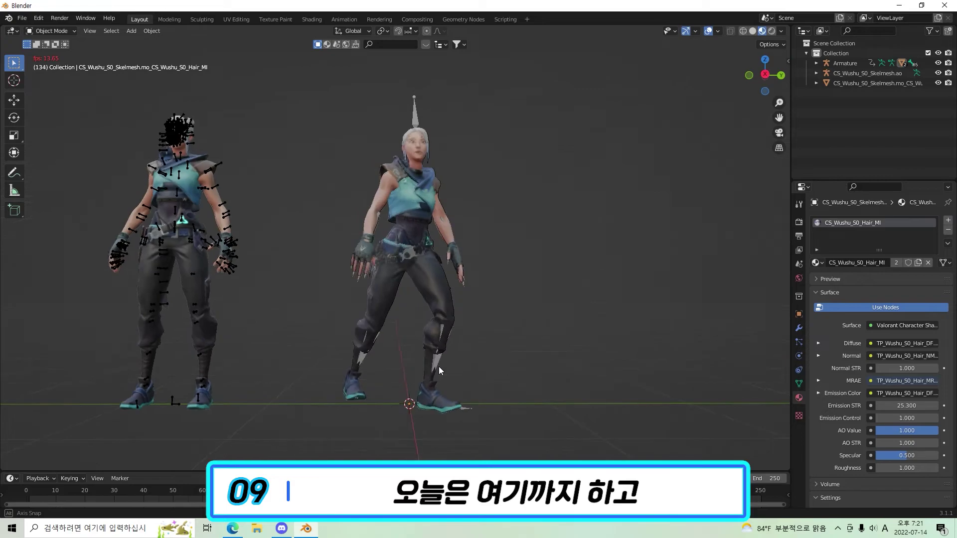
scroll(438, 372, "down", 1)
key("space")
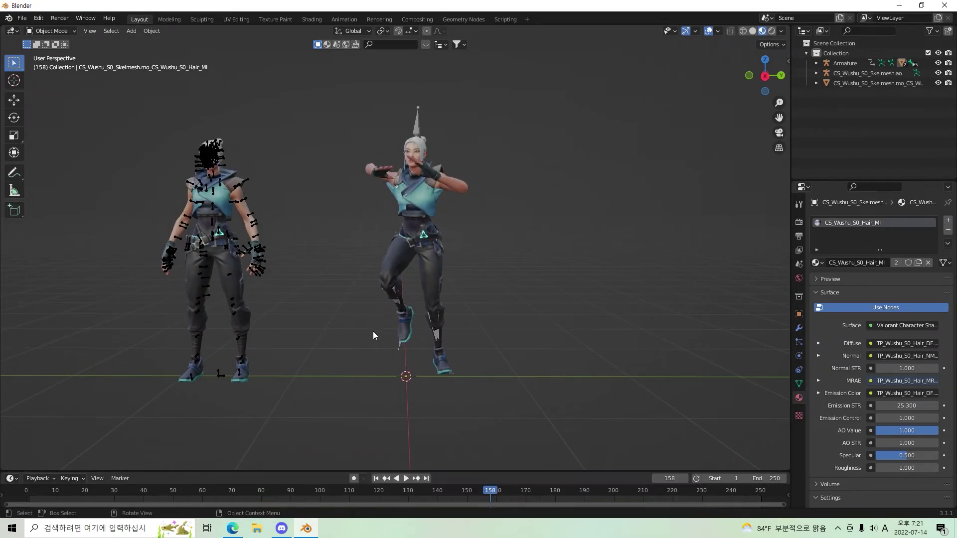
Step: Add a camera, move it along X in front of the dancing character and raise it about 0.53 m along Z
key("shift+a")
left_click(361, 460)
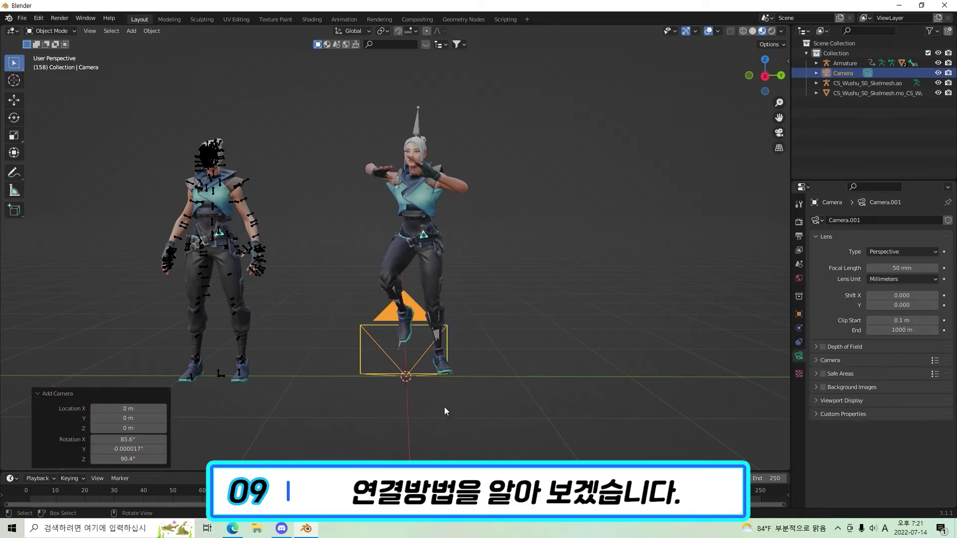
key("g")
key("x")
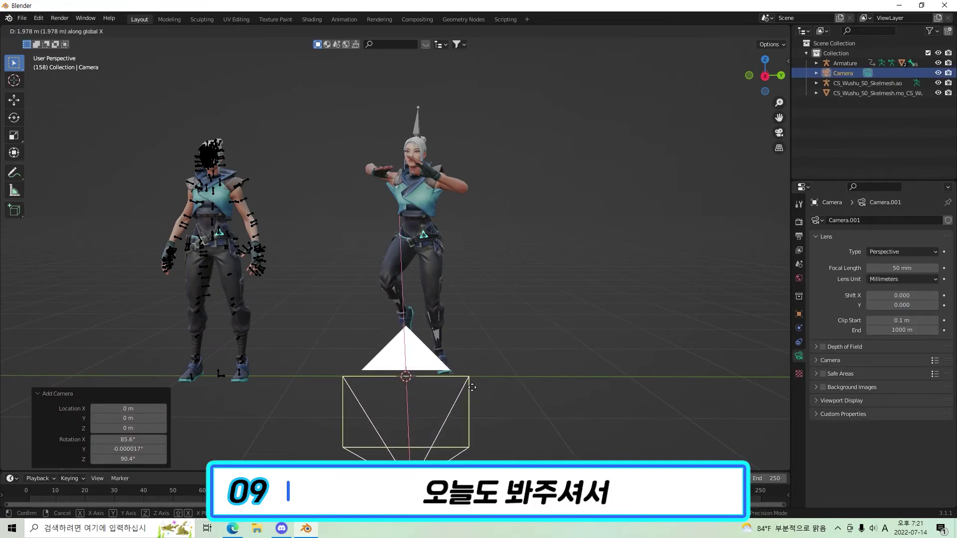
left_click(478, 322)
key("g")
key("z")
left_click(477, 215)
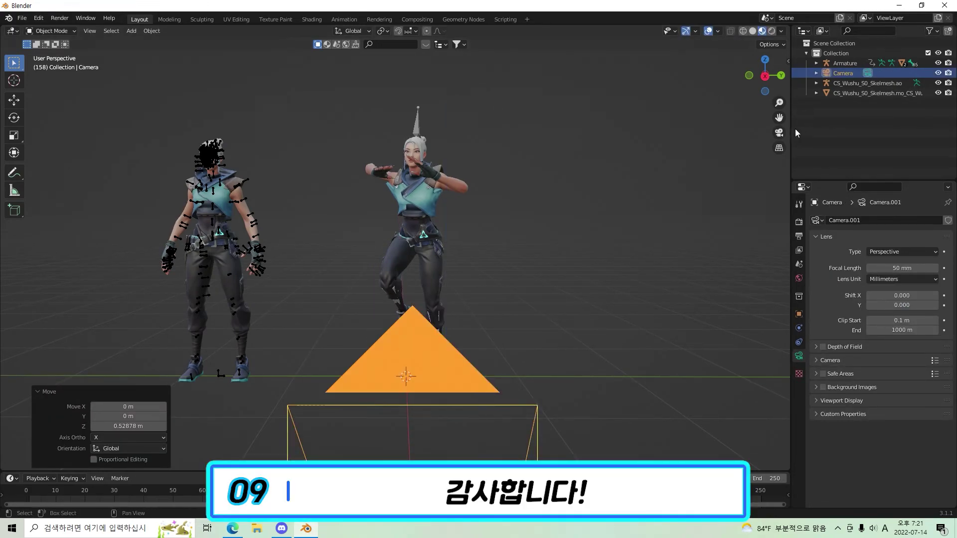
Step: Look through the camera and raise it about 1.2 m along Z to frame the dancing character's upper body
key("KP_0")
key("g")
key("z")
left_click(599, 251)
Step: Preview the dance animation through the camera and return the timeline to frame 0
key("shift+Left")
key("space")
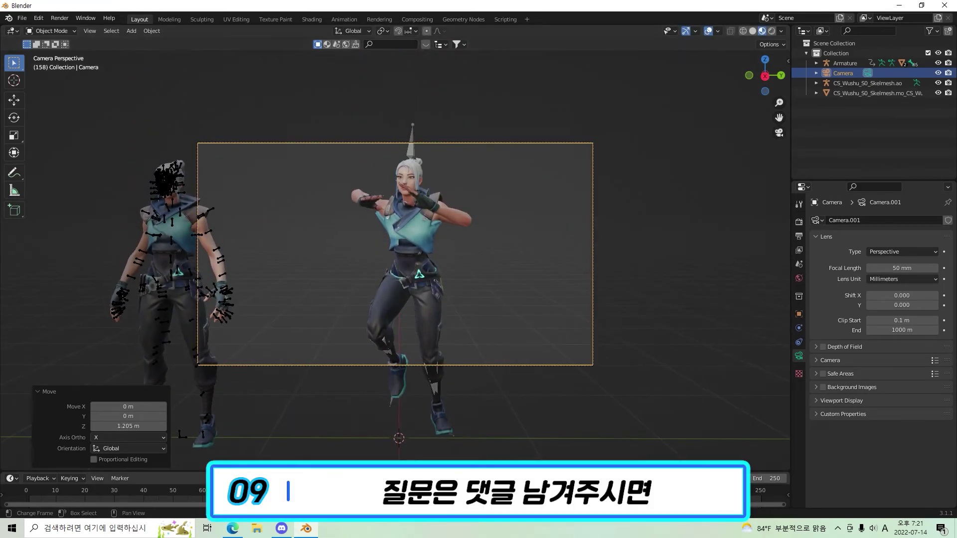
left_click(529, 401)
key("shift+Left")
Step: Leave the camera view, delete the original textured model with its armature, and play the dance animation
middle_click_drag(555, 404, 522, 412)
left_click(243, 247)
key("Delete")
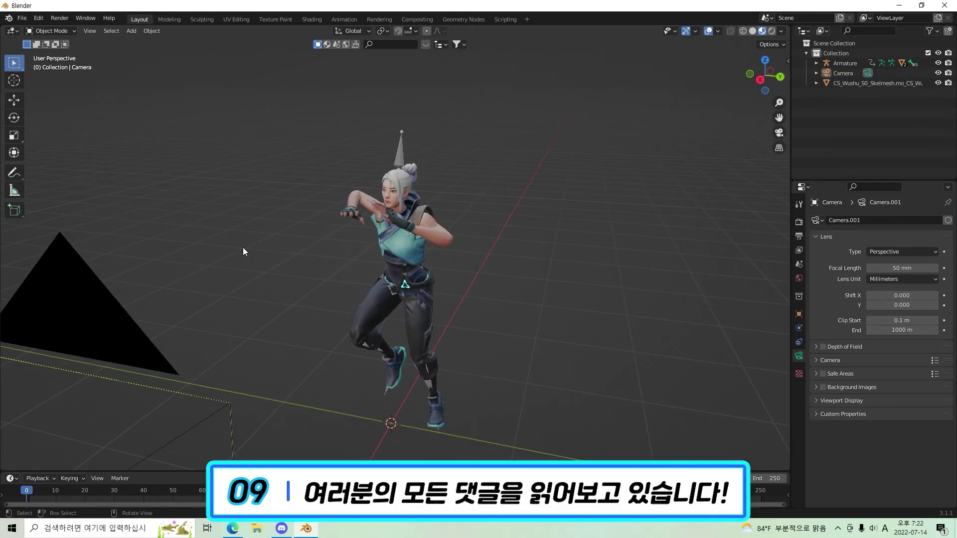
left_click(407, 477)
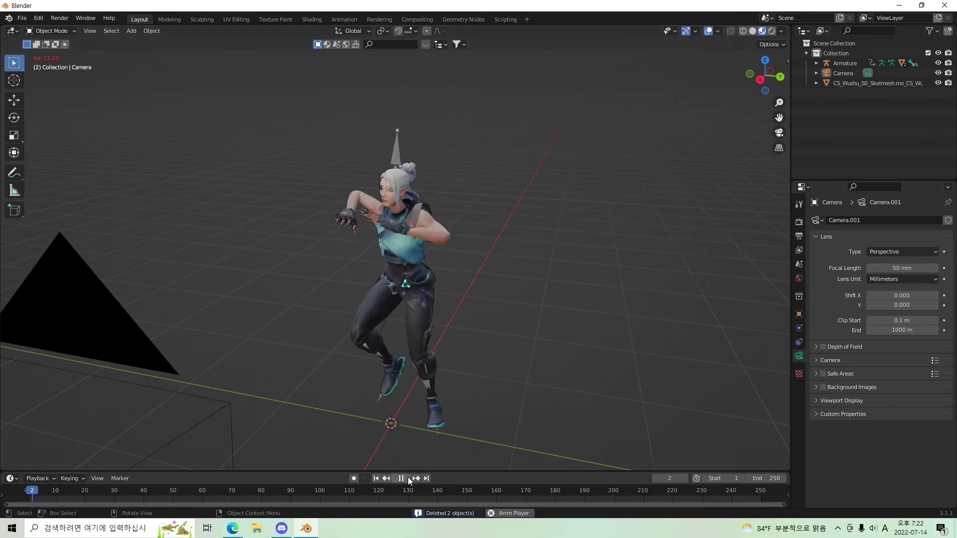